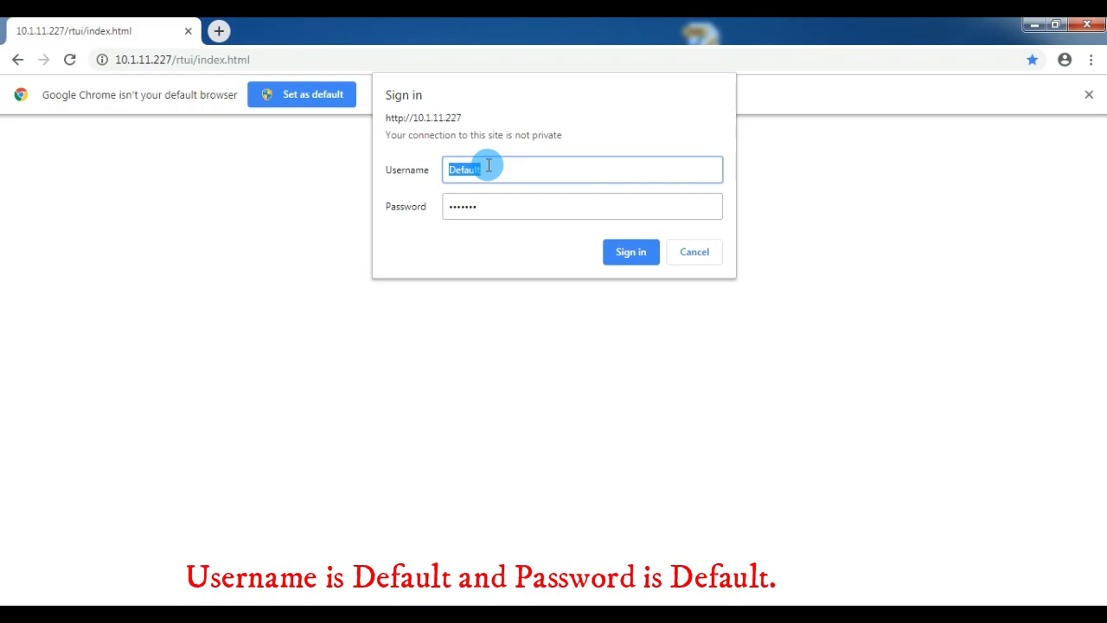
# Sign in to the RTU web server with the account username and password
pyautogui.press('Tab')
pyautogui.write('l')
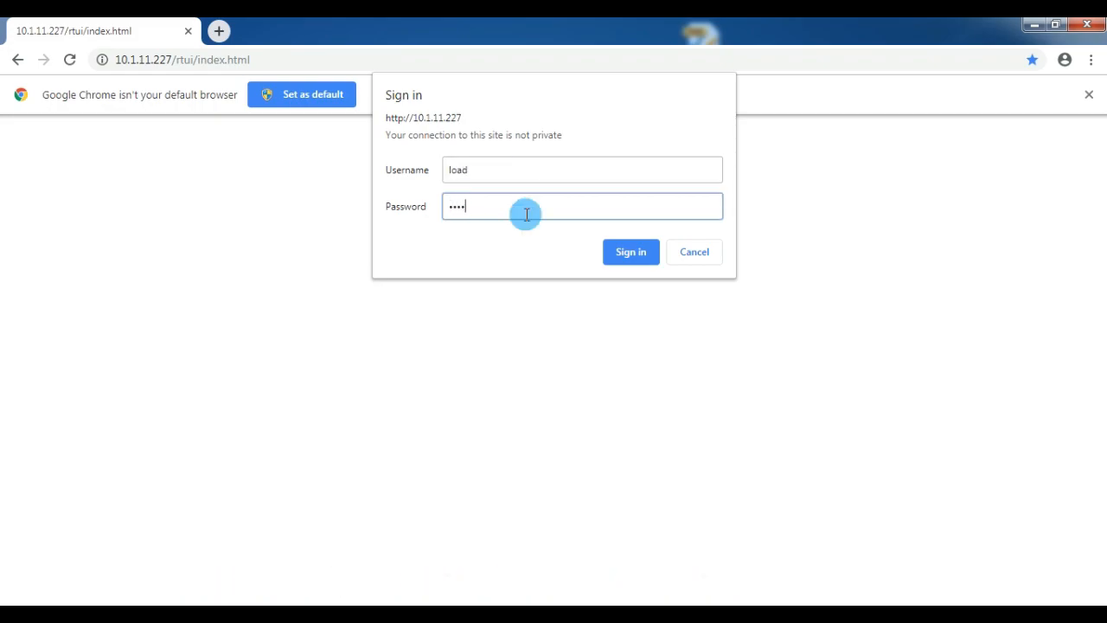
pyautogui.click(632, 258)
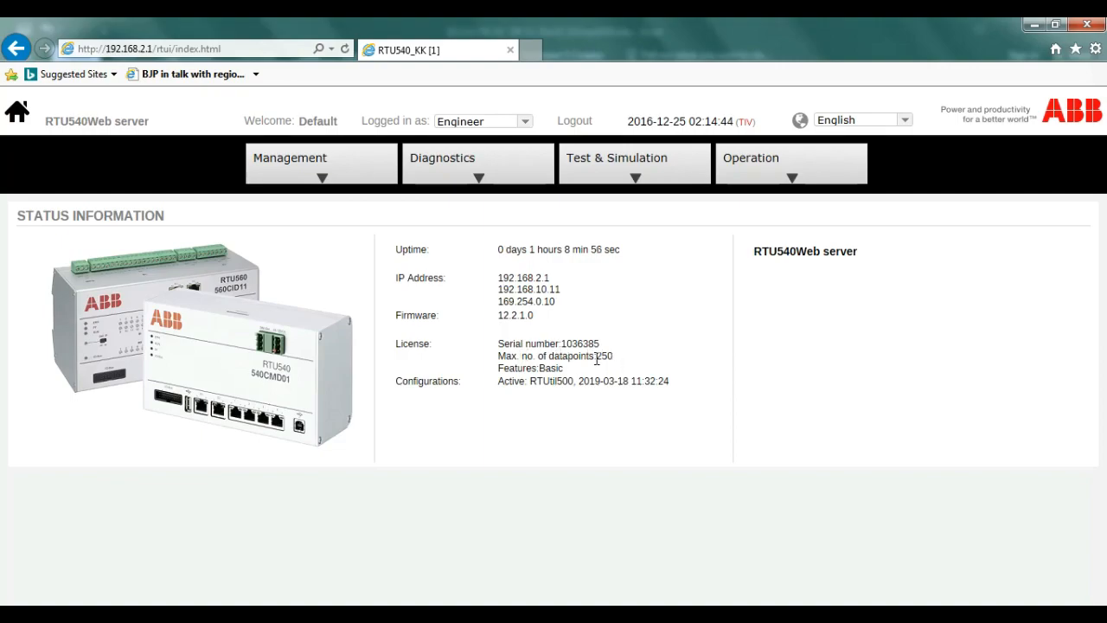
# Highlight the maximum number of datapoints in the license information and open the Configuration Management page
pyautogui.moveTo(596, 358); pyautogui.dragTo(607, 364)
pyautogui.moveTo(323, 172)
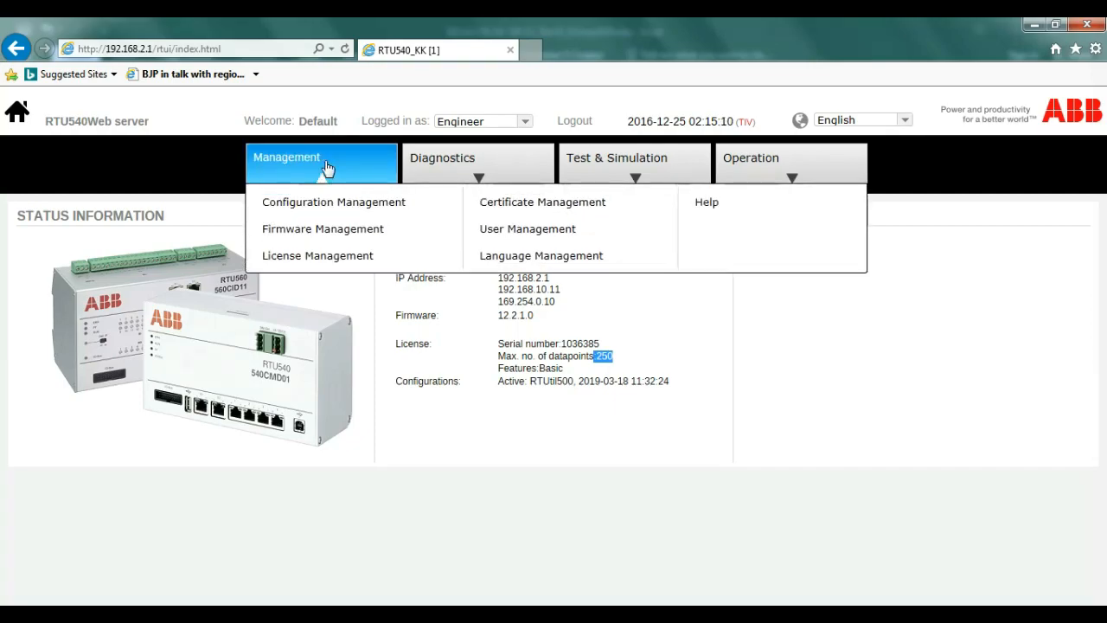
pyautogui.click(322, 204)
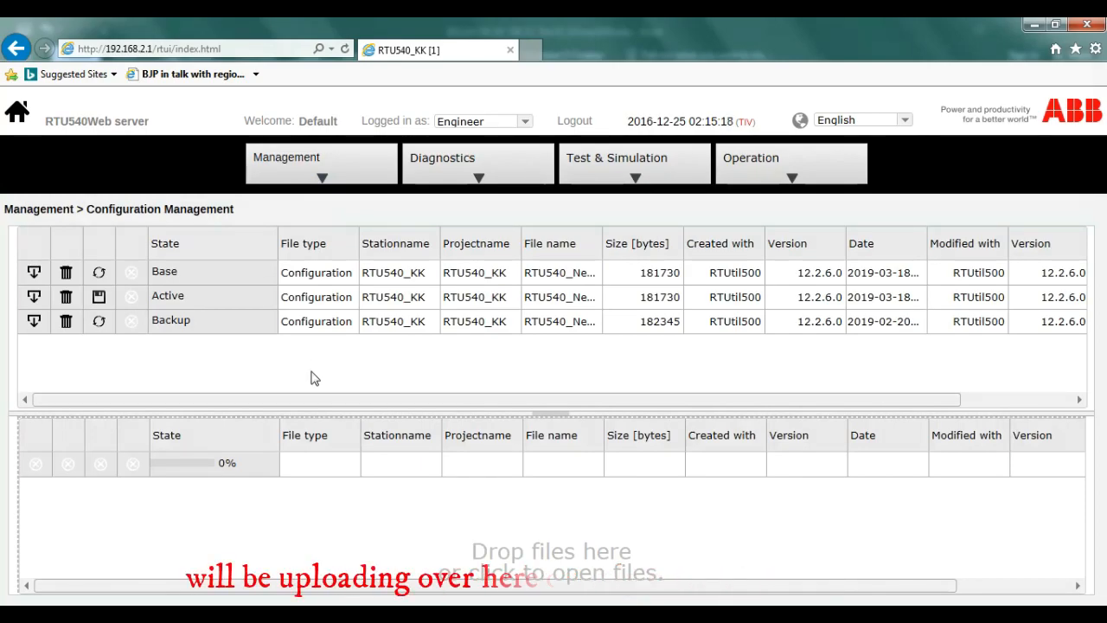
# Load the RTU540_New RCD file from the KK Project modscan folder on the relay (G:) drive and send it to the device
pyautogui.click(502, 539)
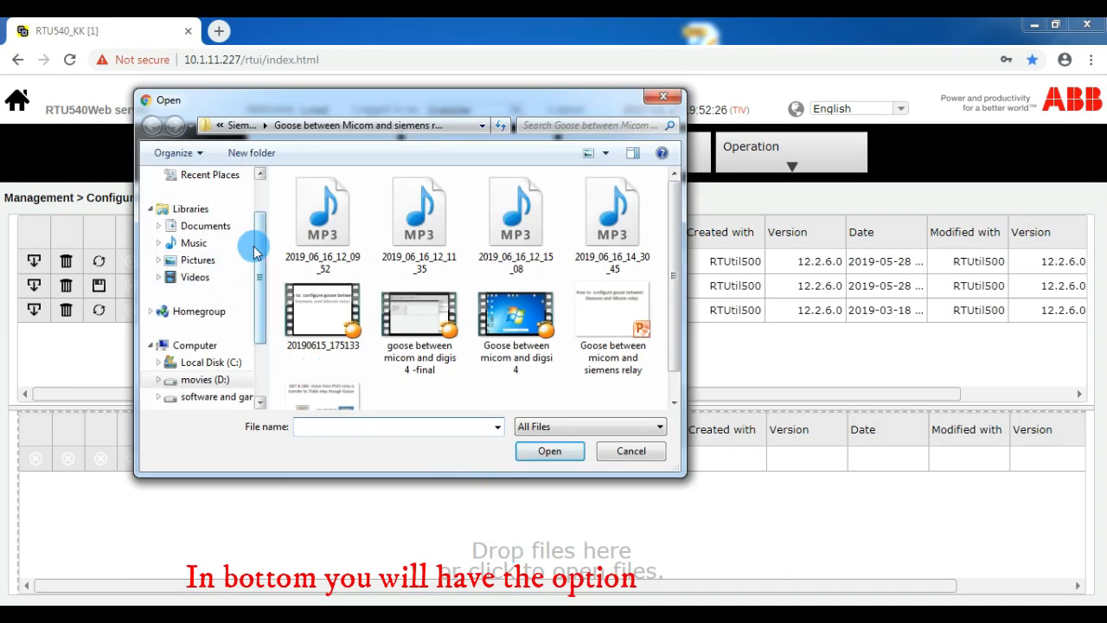
pyautogui.moveTo(254, 239); pyautogui.dragTo(255, 316)
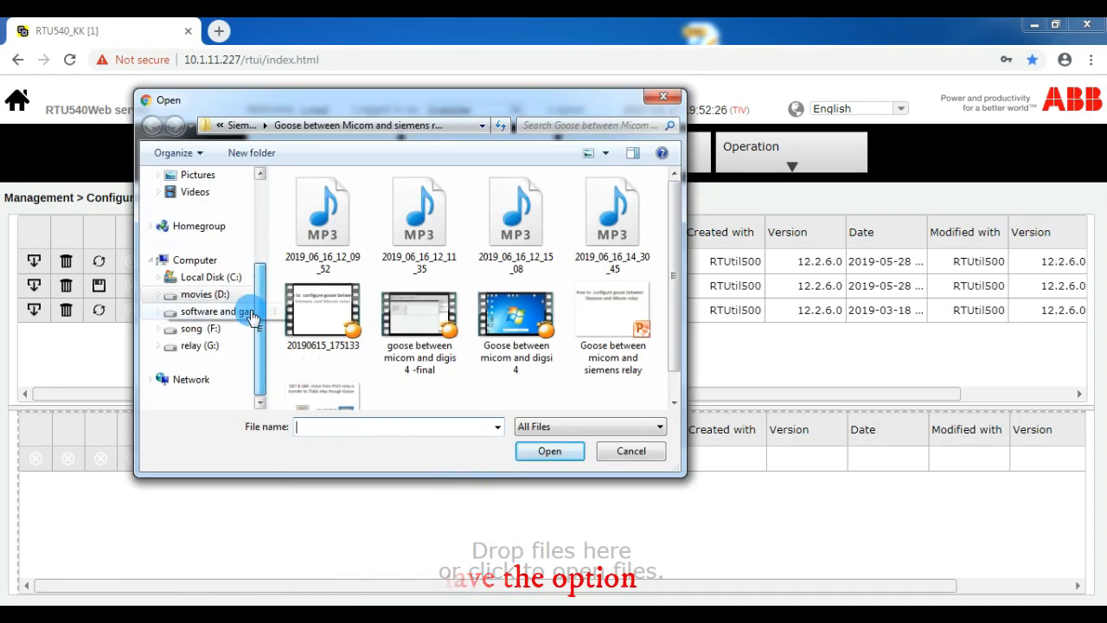
pyautogui.click(214, 345)
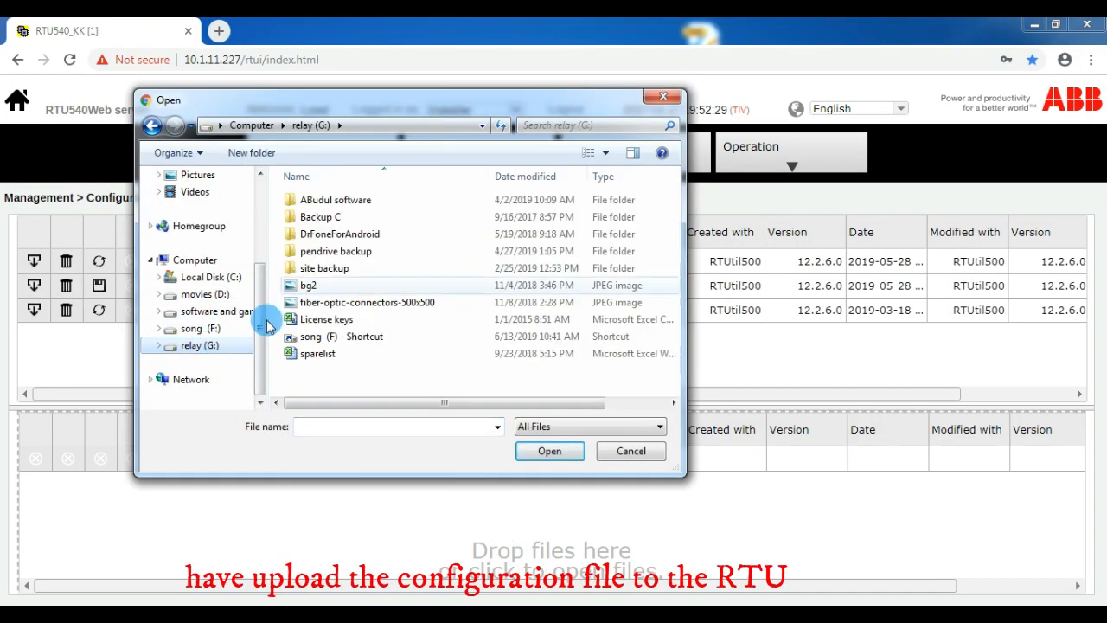
pyautogui.doubleClick(338, 268)
pyautogui.doubleClick(350, 200)
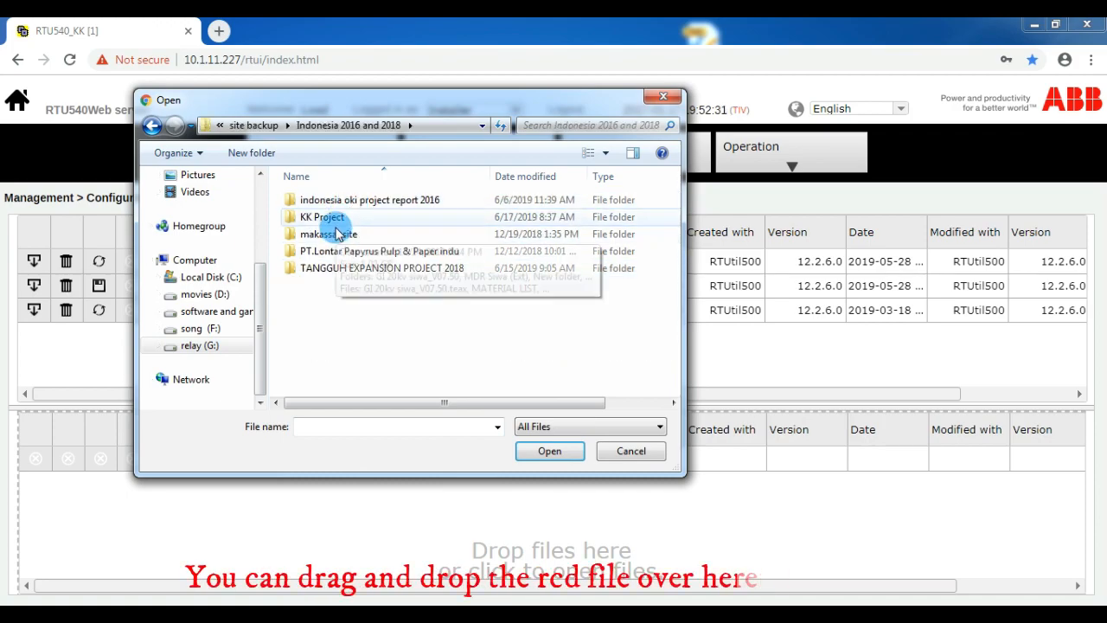
pyautogui.doubleClick(337, 217)
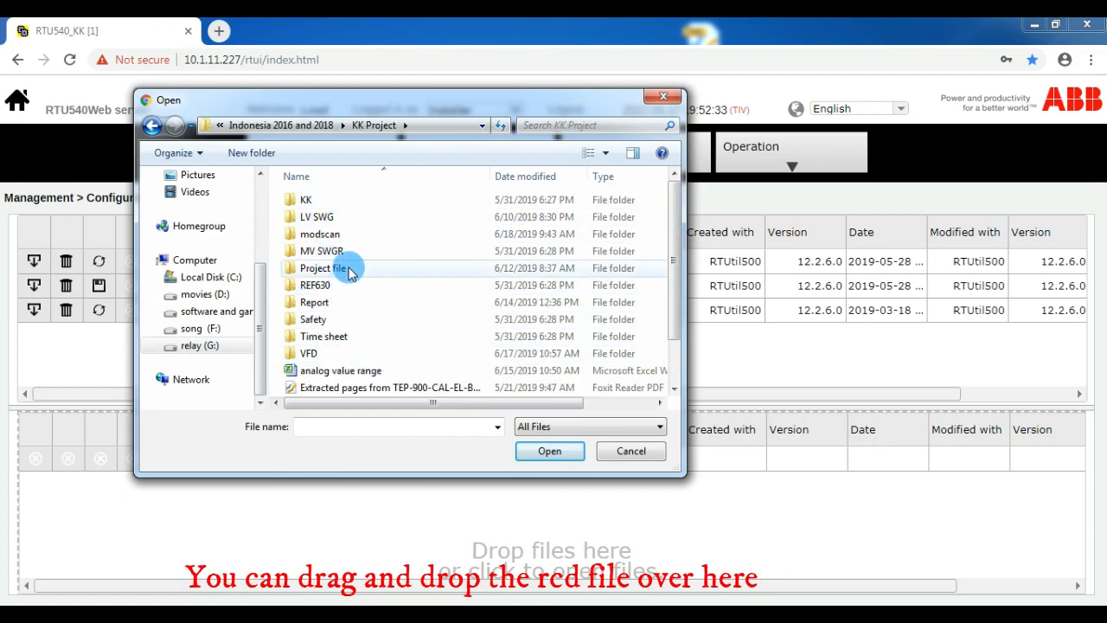
pyautogui.doubleClick(350, 235)
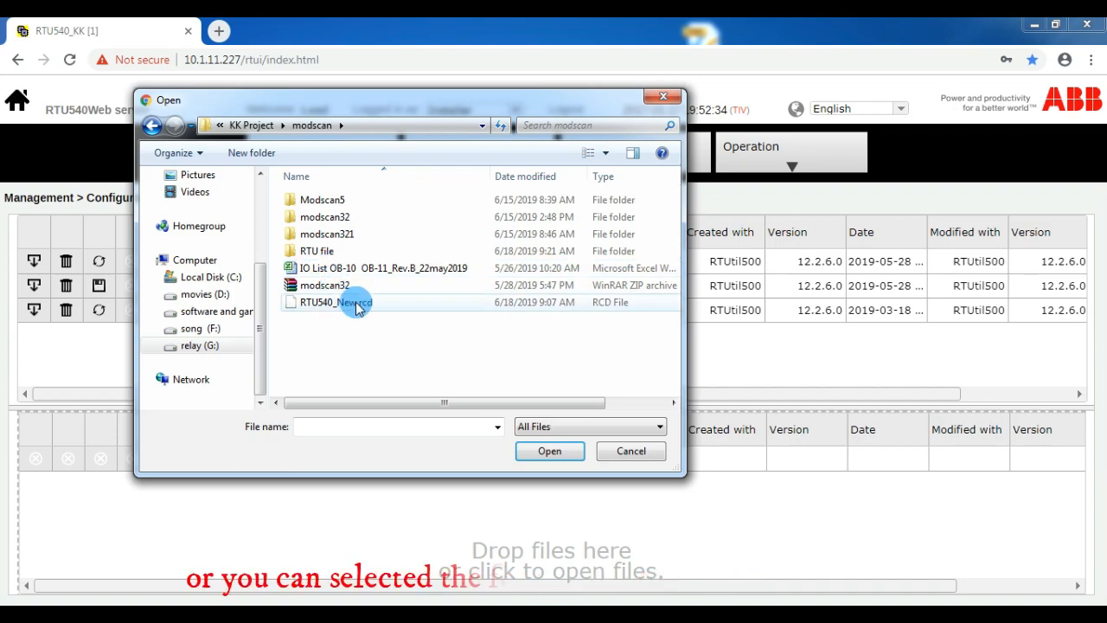
pyautogui.click(358, 305)
pyautogui.click(546, 450)
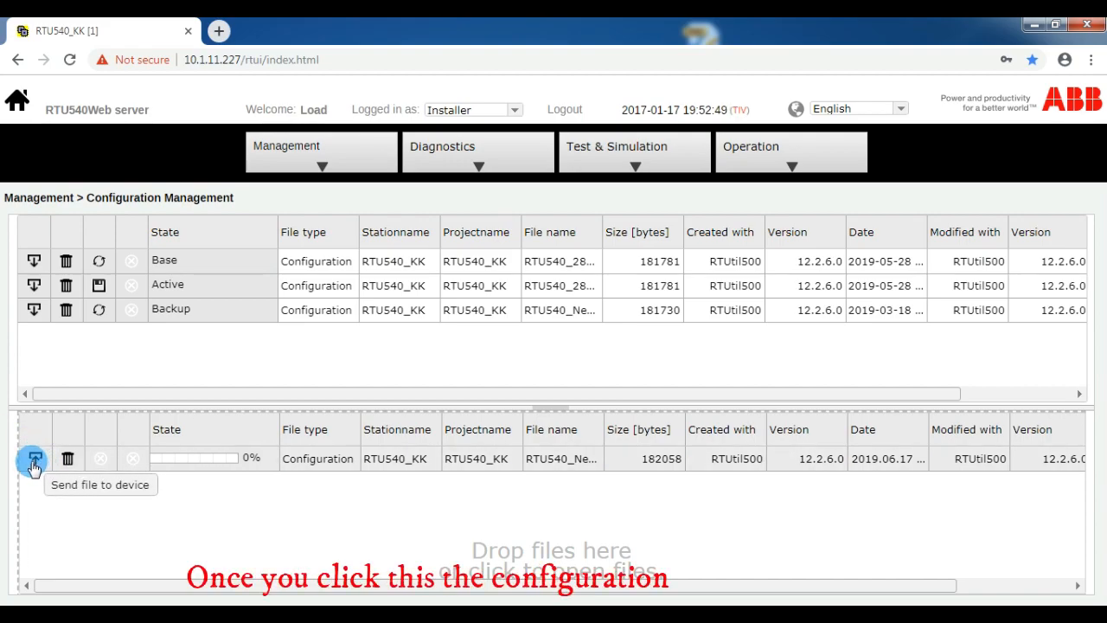
pyautogui.click(34, 461)
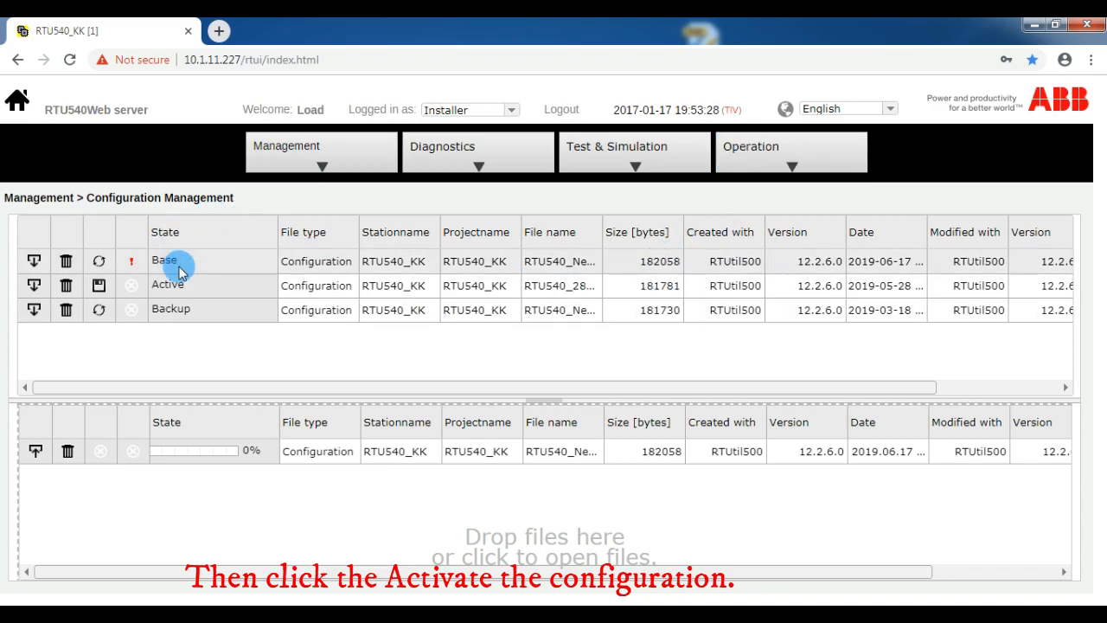
# Activate the base configuration, overwriting the current active one, and restart the RTU
pyautogui.click(100, 264)
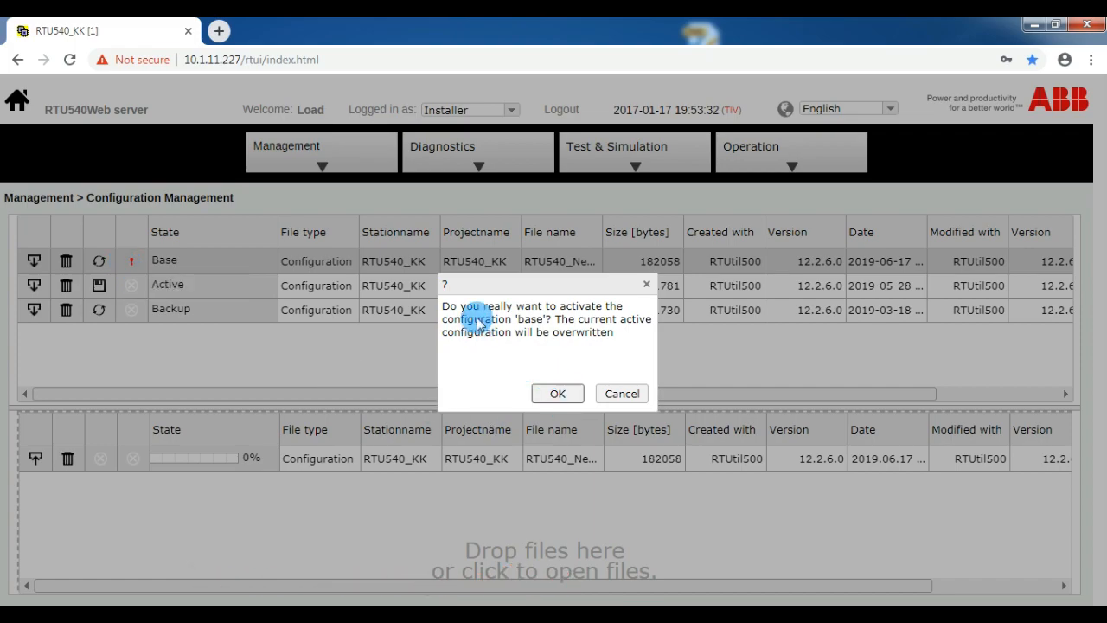
pyautogui.click(556, 396)
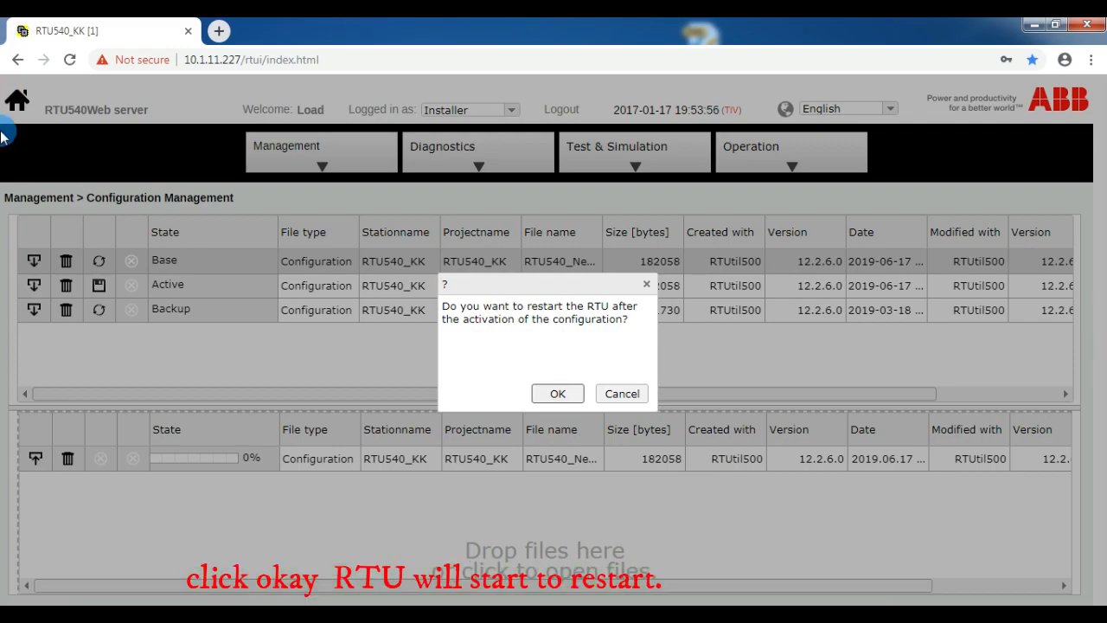
pyautogui.click(561, 393)
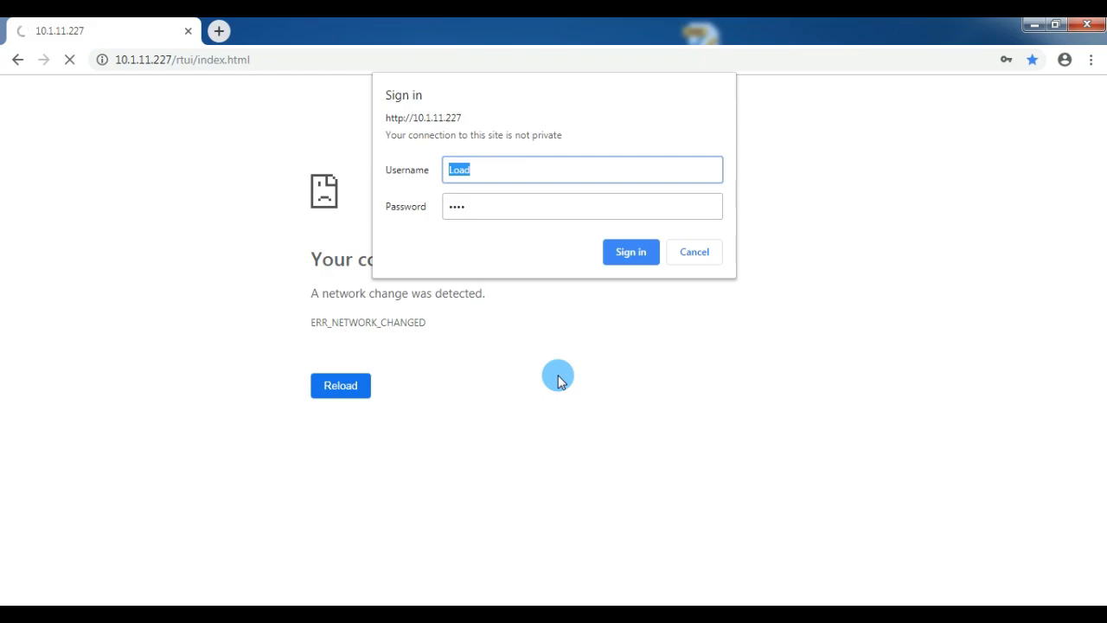
# Sign back in to the RTU web server with the prefilled credentials and open the Configuration Management page
pyautogui.click(627, 249)
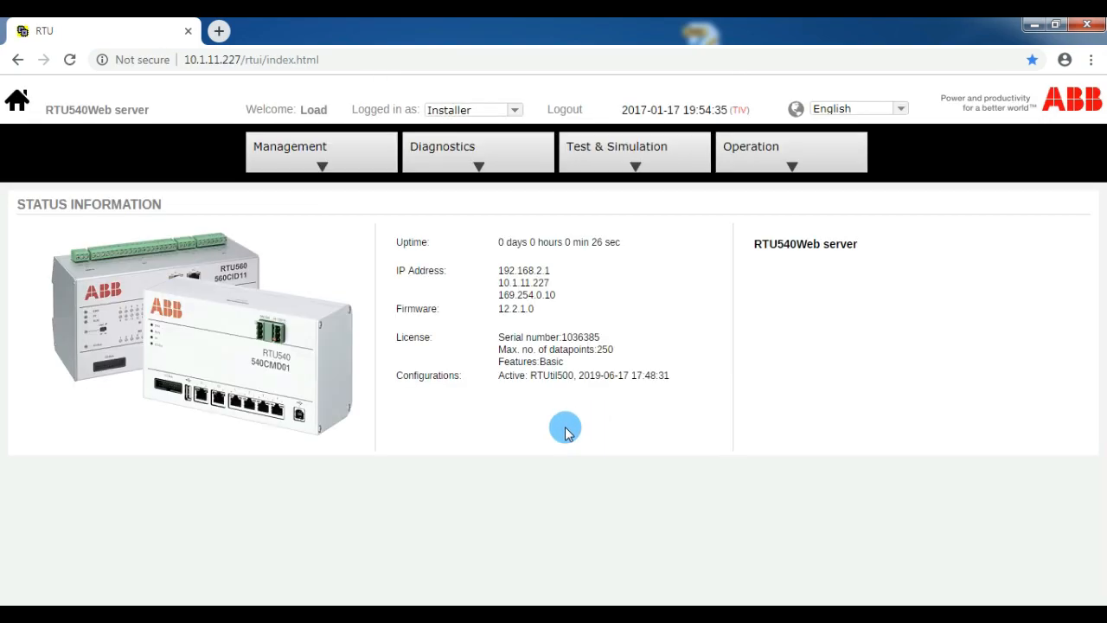
pyautogui.click(351, 161)
pyautogui.click(362, 200)
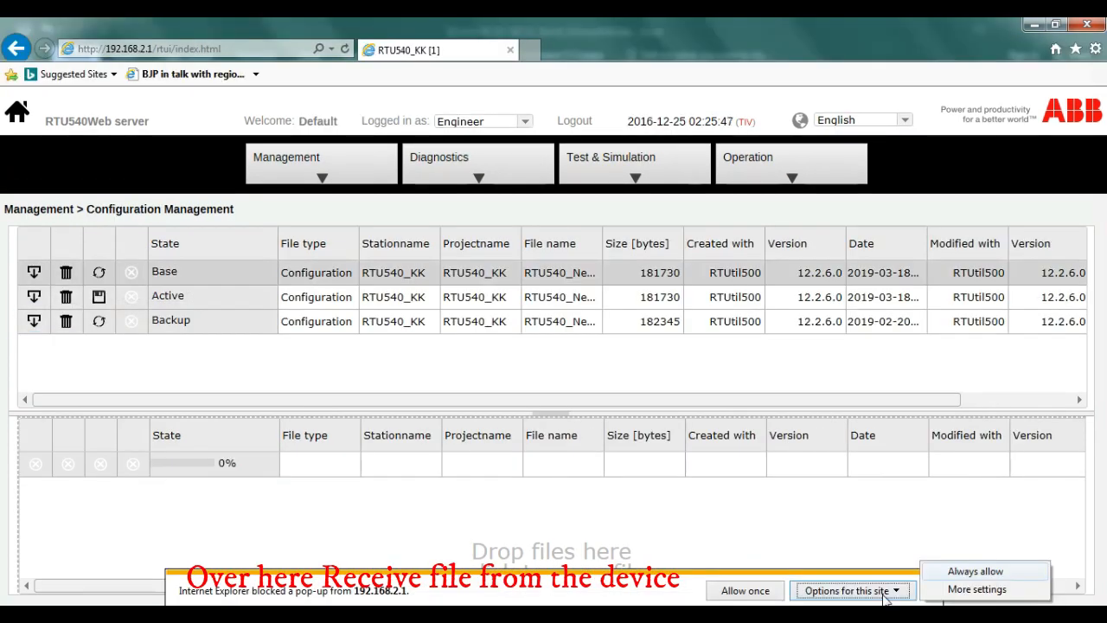
# Always allow pop-ups from the RTU site for receiving configuration files, and sort the Downloads folder by date with the newest files first
pyautogui.click(975, 572)
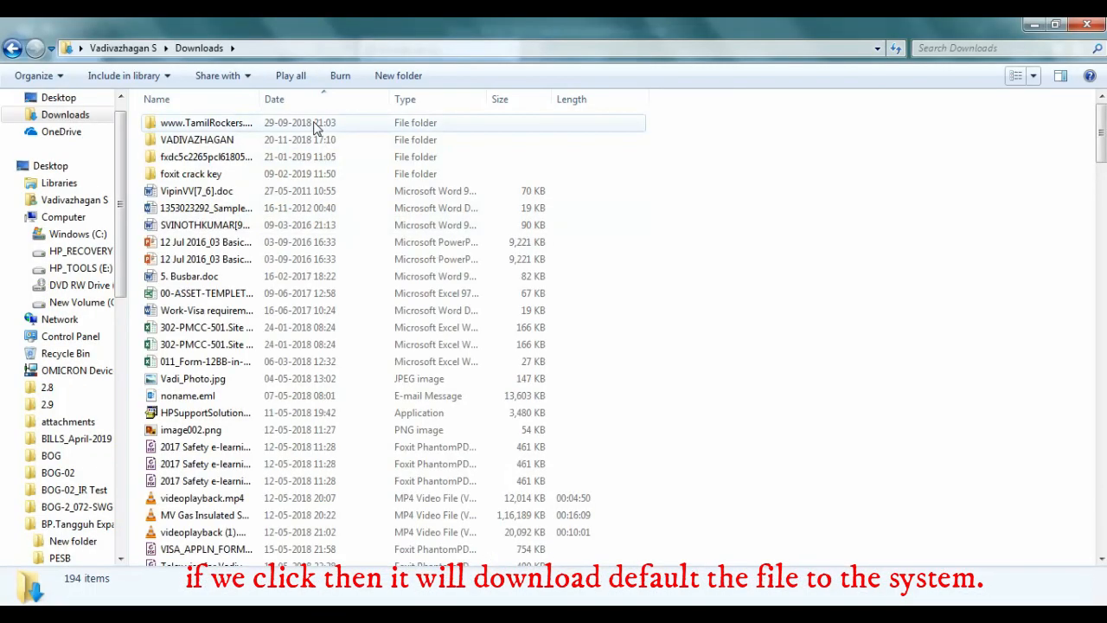
pyautogui.click(317, 99)
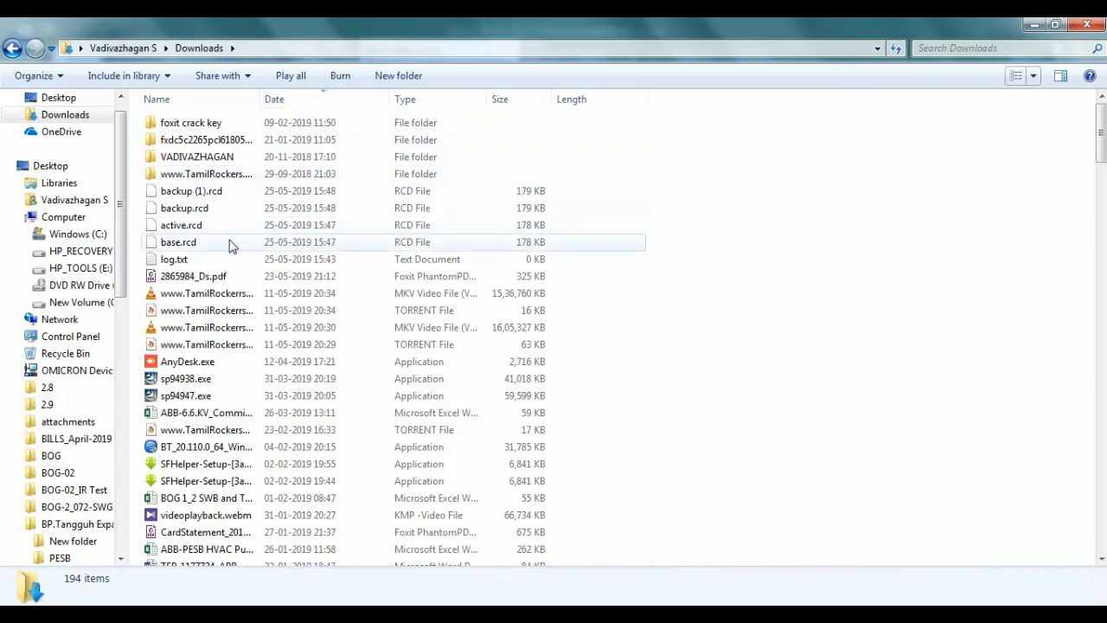
pyautogui.click(644, 265)
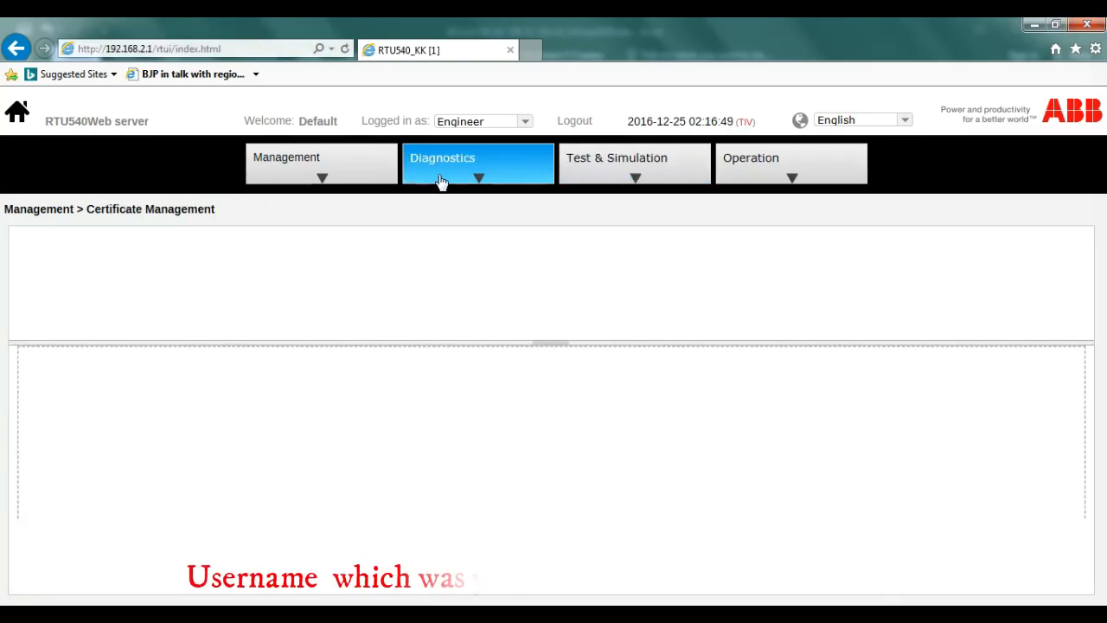
# Open the User Management page of the RTU web server to view the user accounts
pyautogui.click(378, 163)
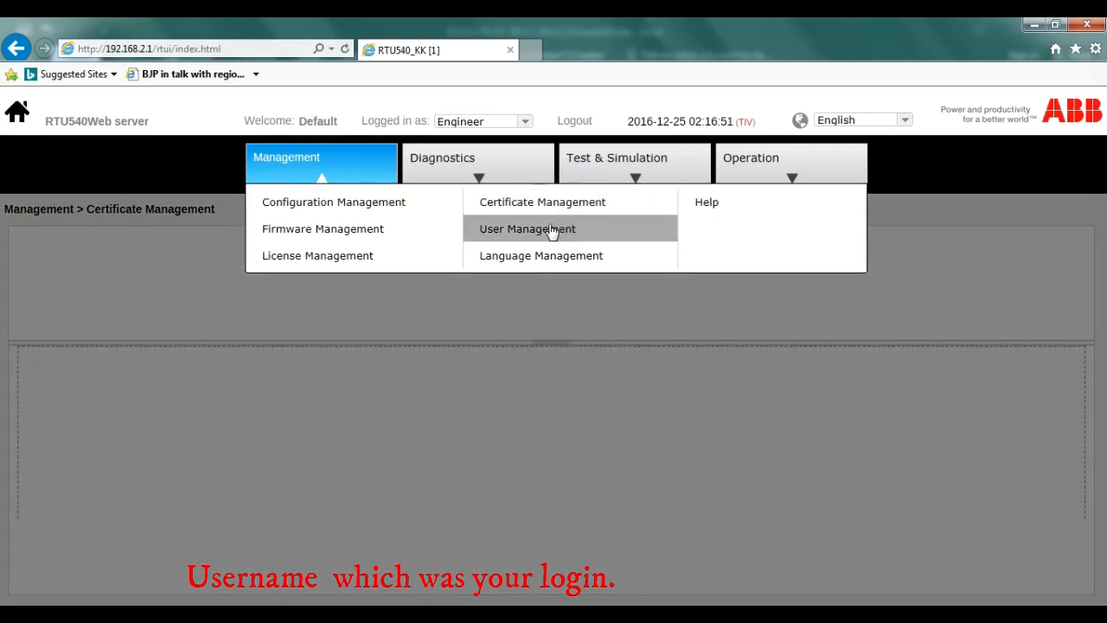
pyautogui.click(551, 232)
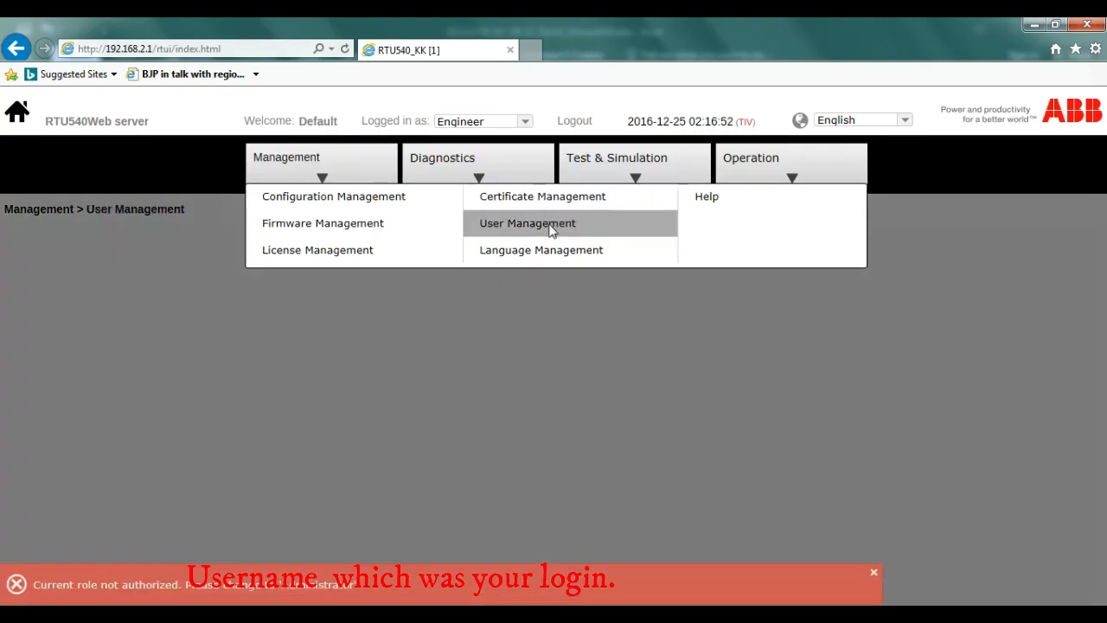
pyautogui.click(550, 227)
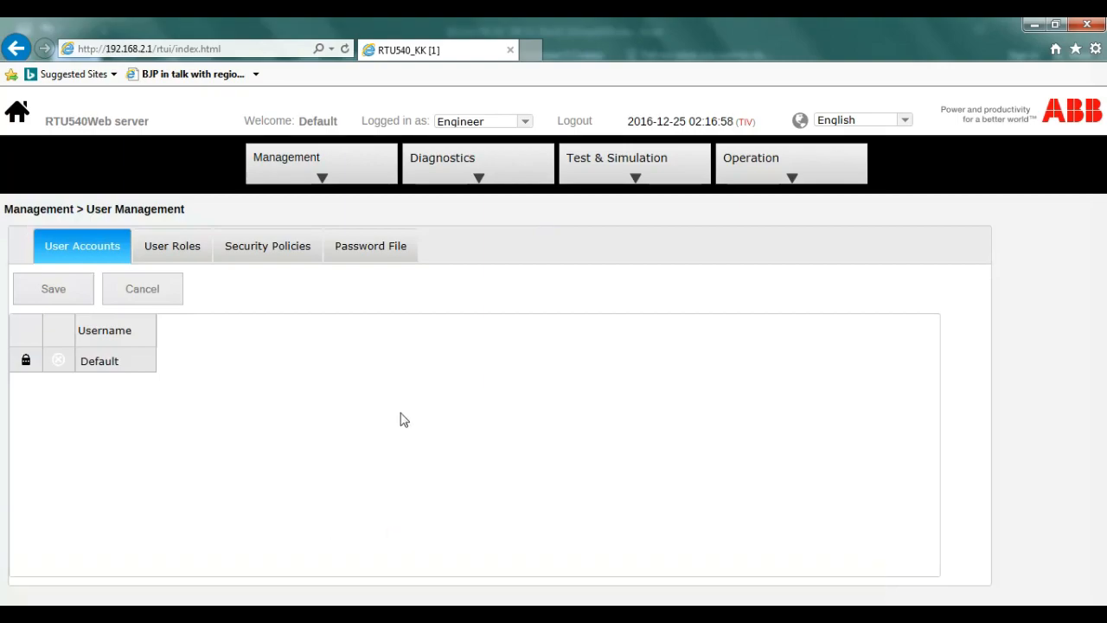
pyautogui.click(474, 182)
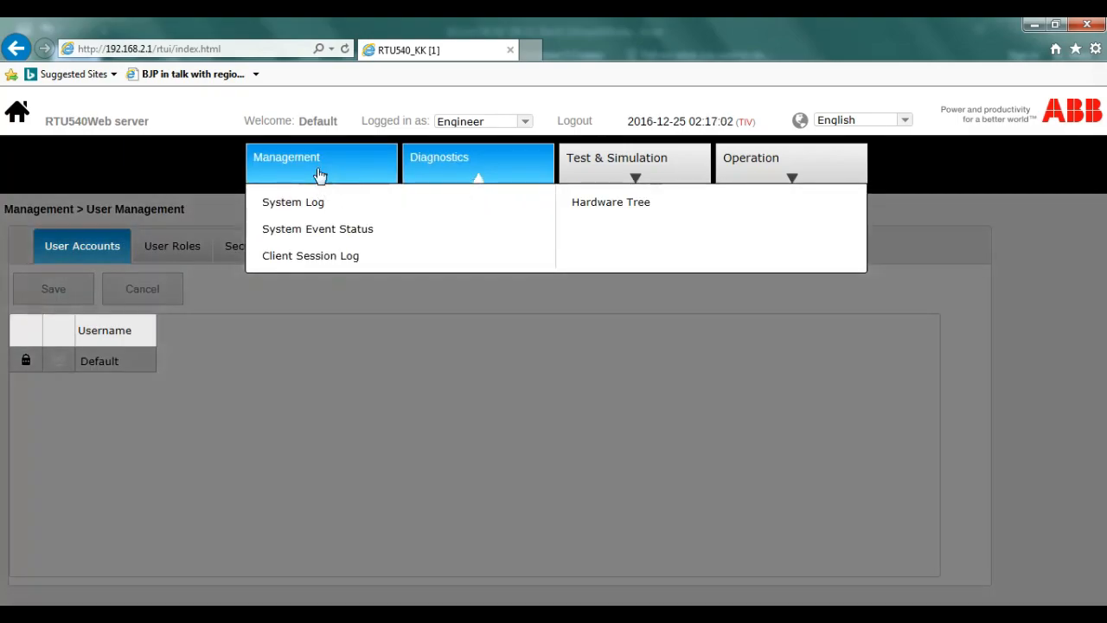
pyautogui.click(319, 172)
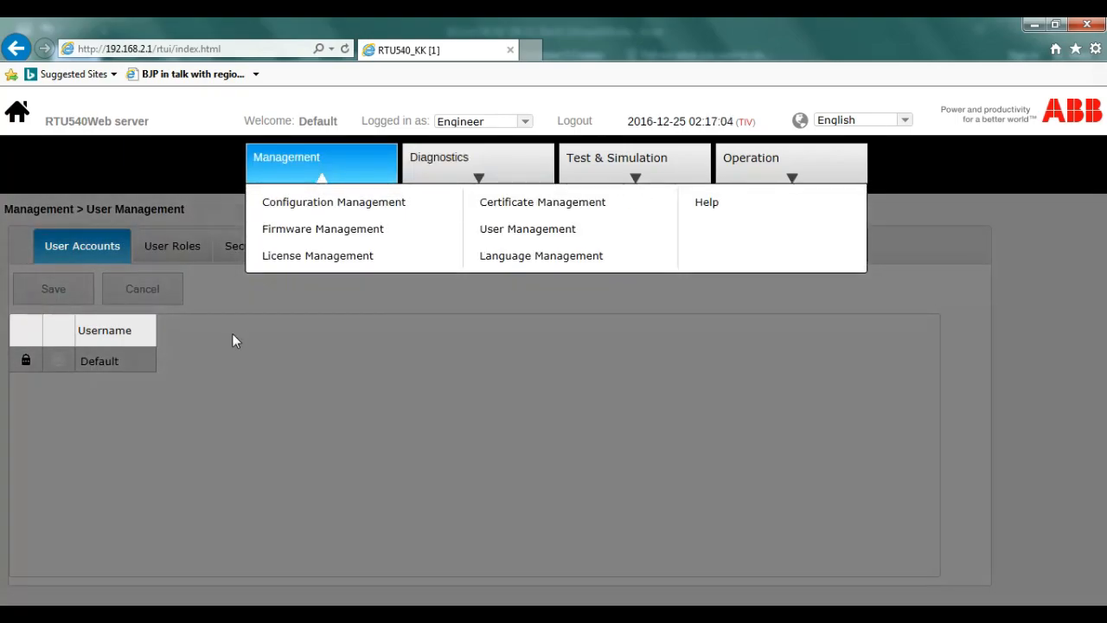
pyautogui.click(169, 364)
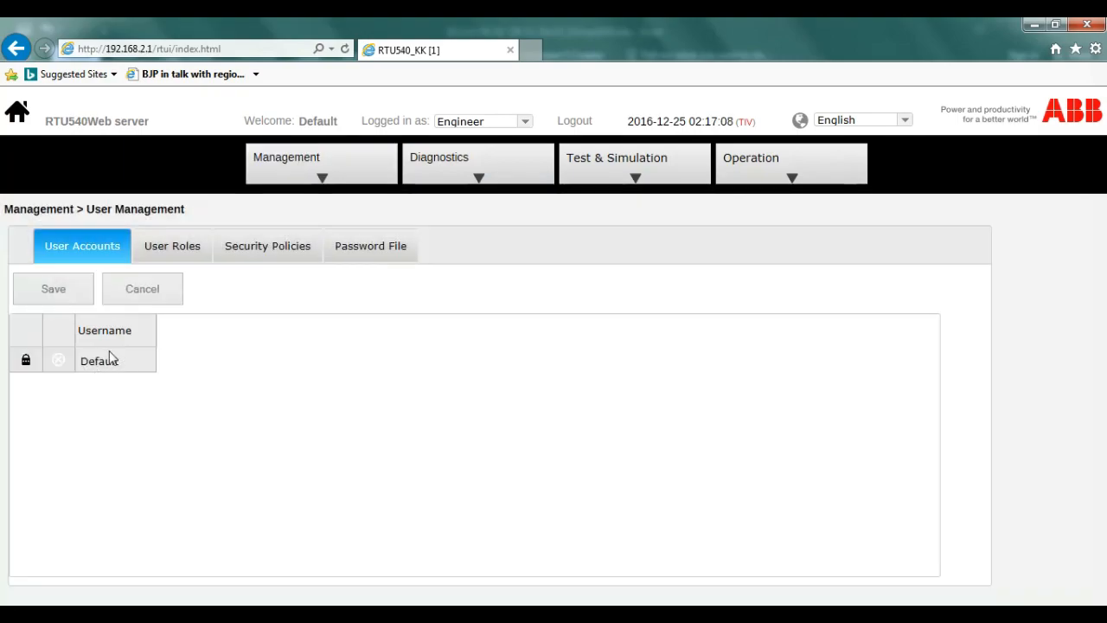
# Look through the User Roles, Security Policies and Password File sections of User Management, and return to User Accounts
pyautogui.click(172, 250)
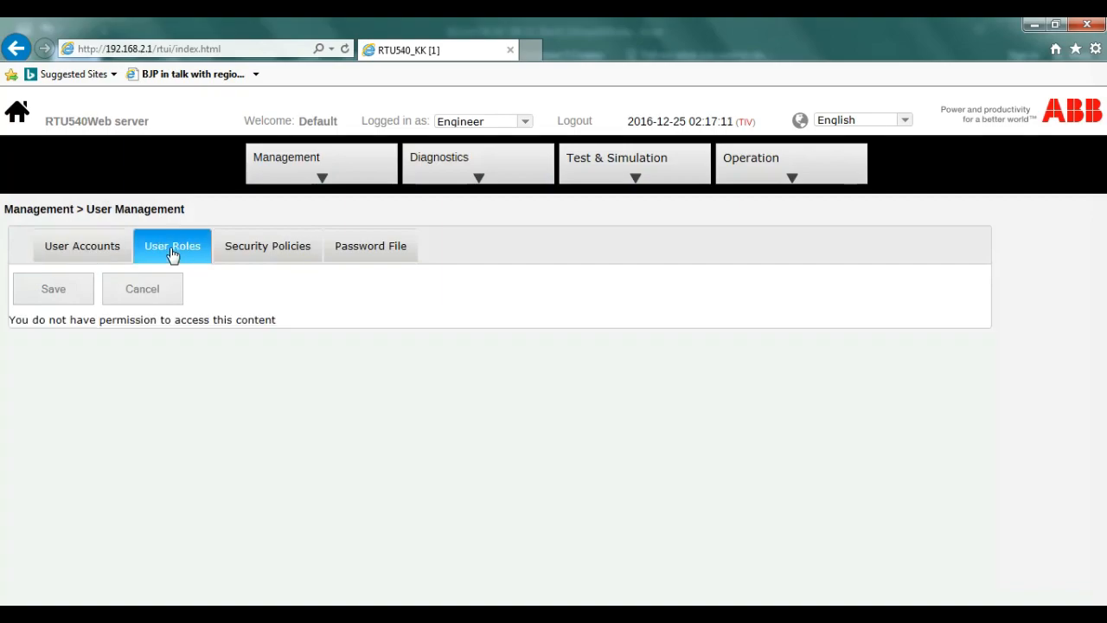
pyautogui.click(231, 255)
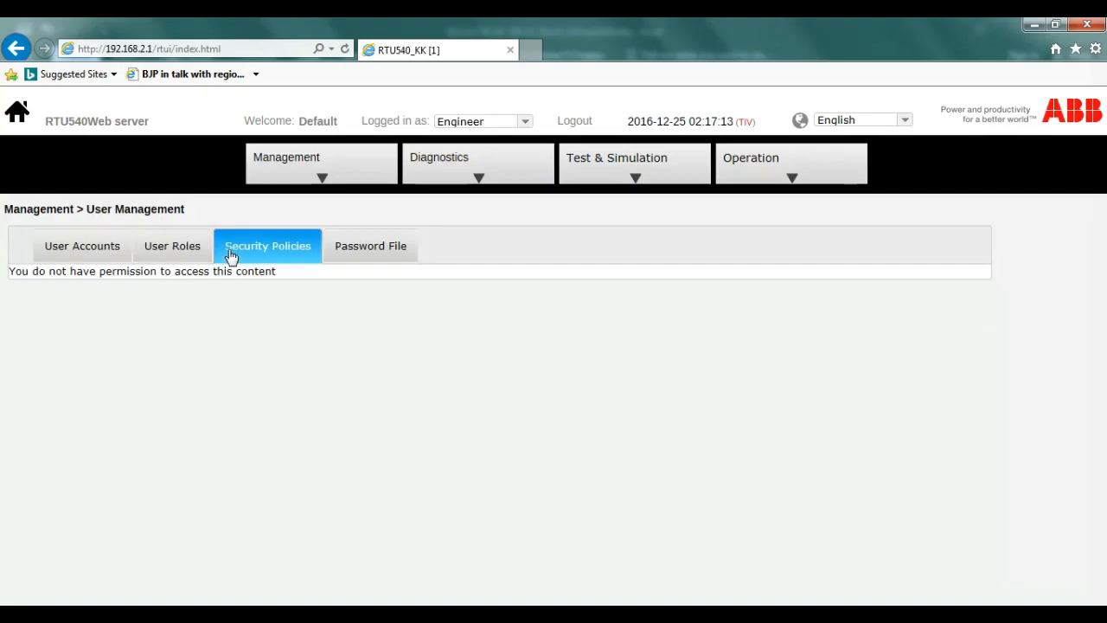
pyautogui.click(351, 248)
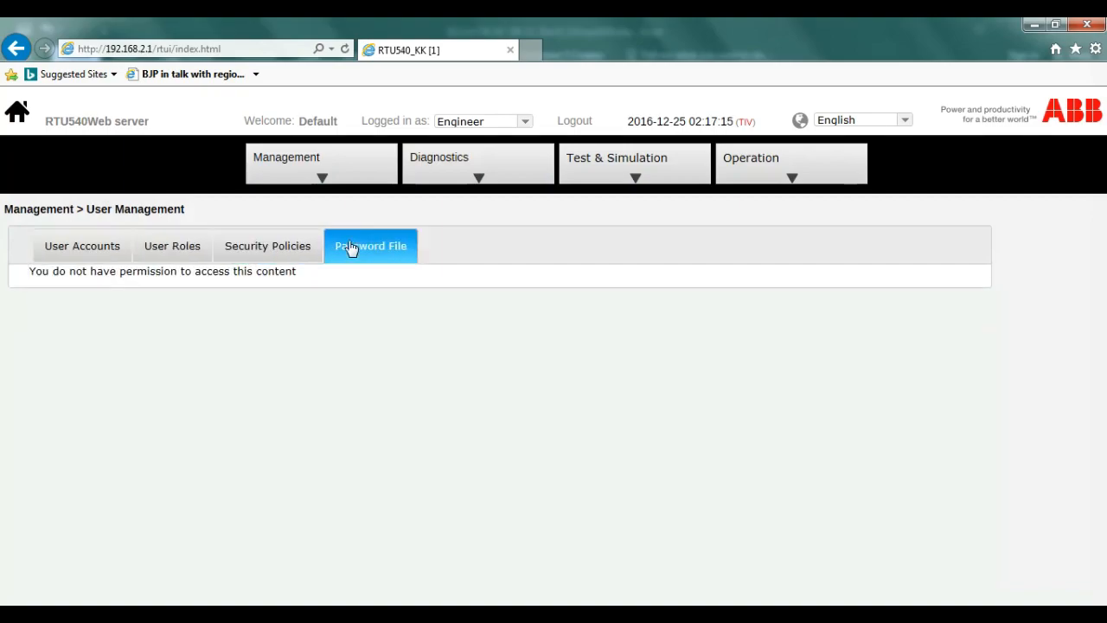
pyautogui.click(91, 248)
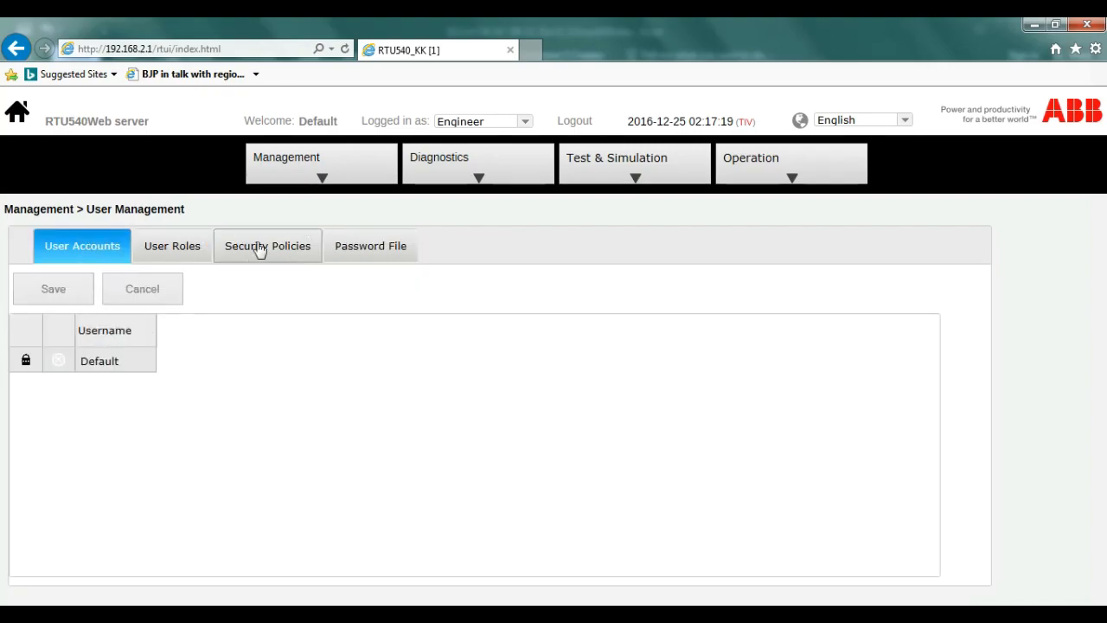
# Open the Language Management page to view the server and client language files
pyautogui.click(352, 173)
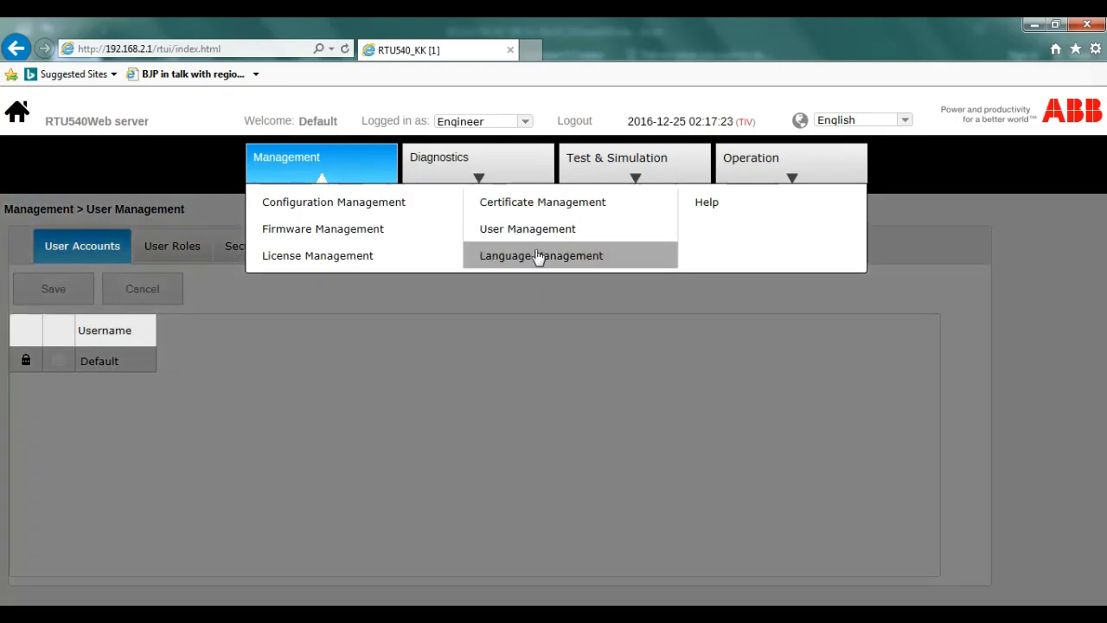
pyautogui.click(536, 255)
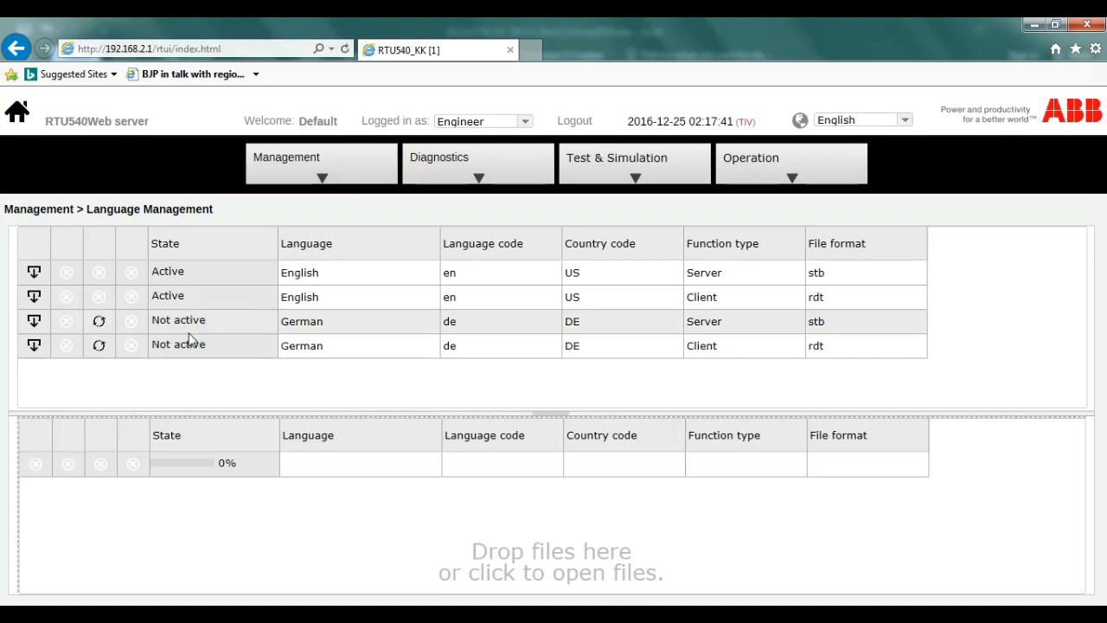
# Open the System Log among the diagnostics pages to view the RTU's diagnostic events
pyautogui.click(303, 183)
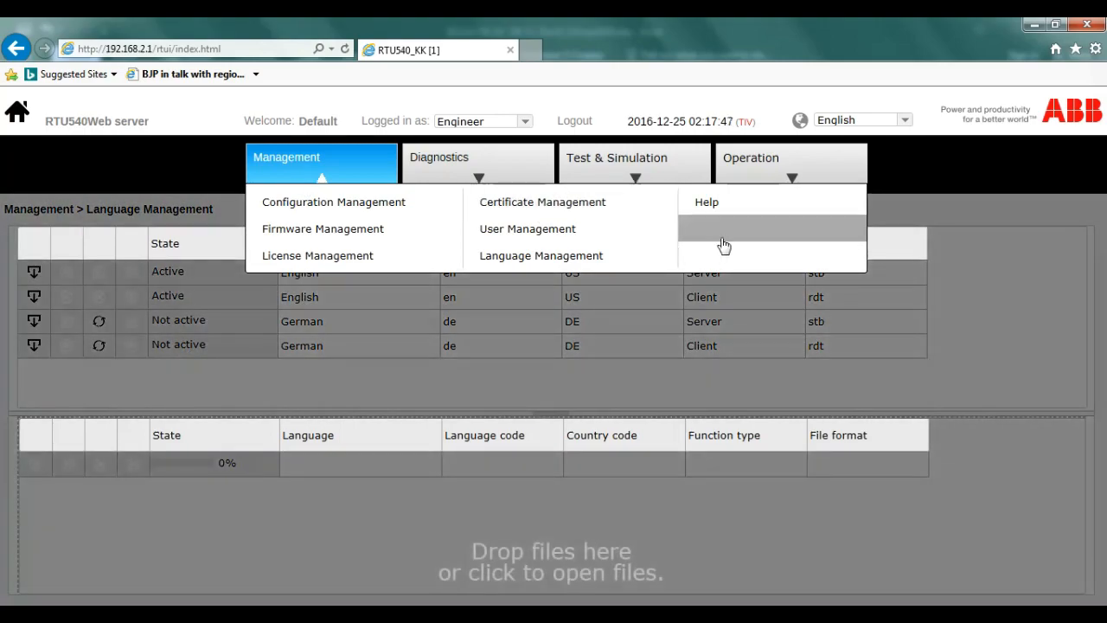
pyautogui.click(497, 182)
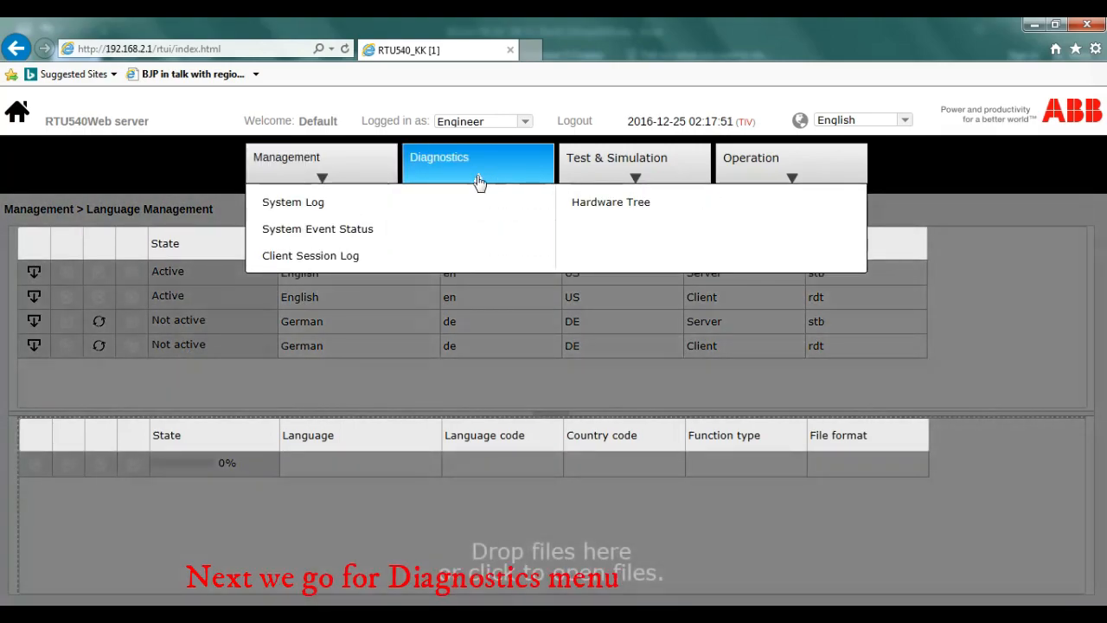
pyautogui.click(410, 206)
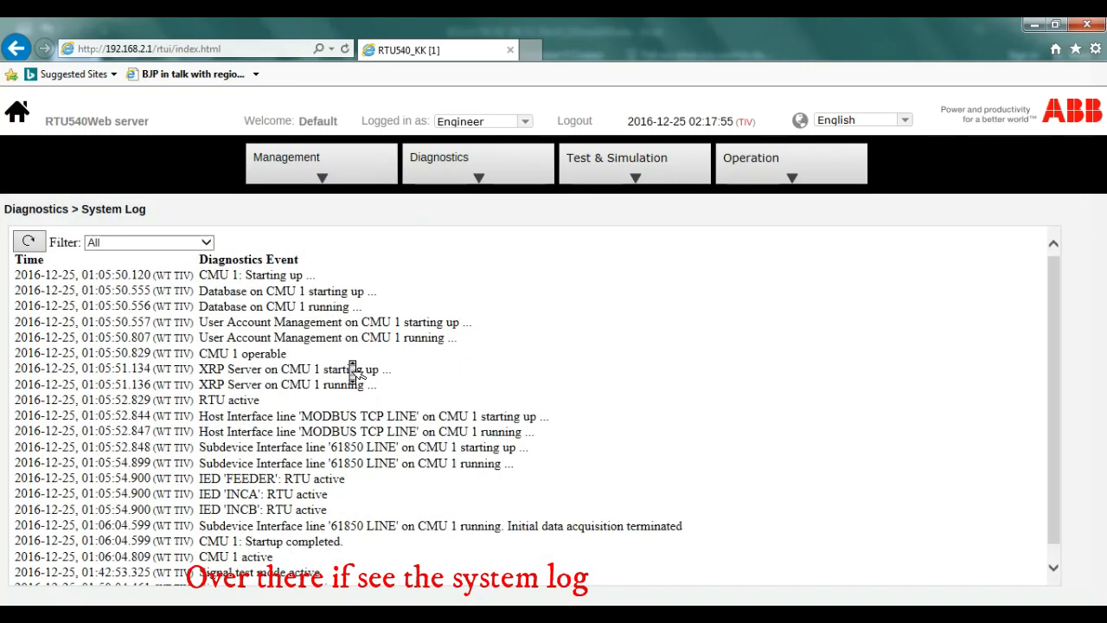
# Check the system log events, and open the Hardware Tree among the diagnostics pages to view the RTU540's hardware branch and E1 network statistics
pyautogui.scroll(-1, 351, 369)
pyautogui.scroll(1, 352, 369)
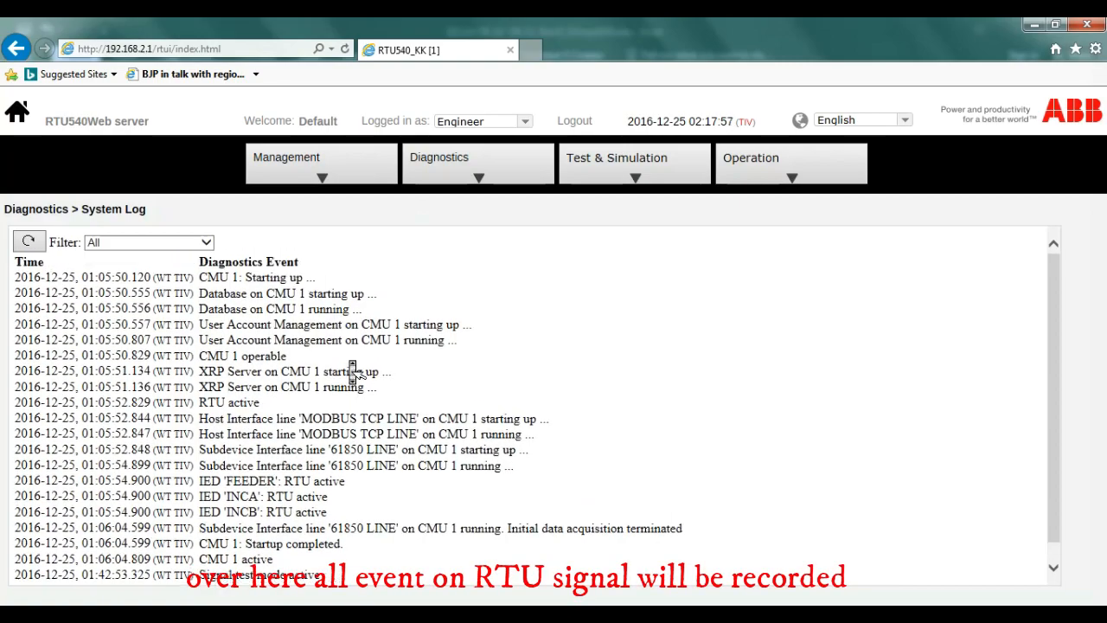
pyautogui.click(417, 172)
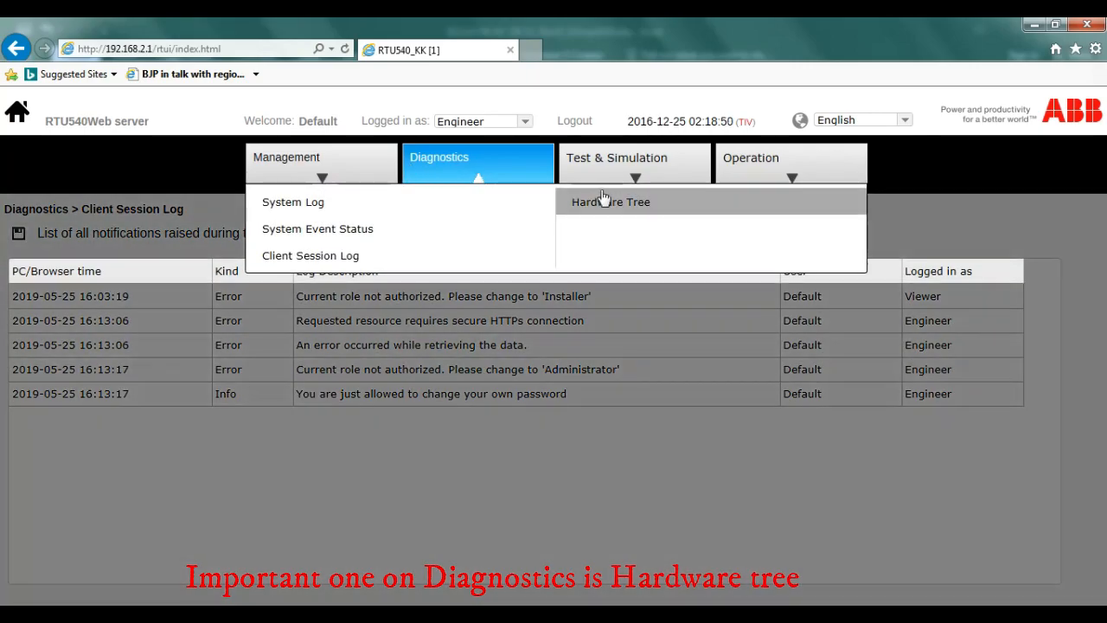
pyautogui.click(604, 200)
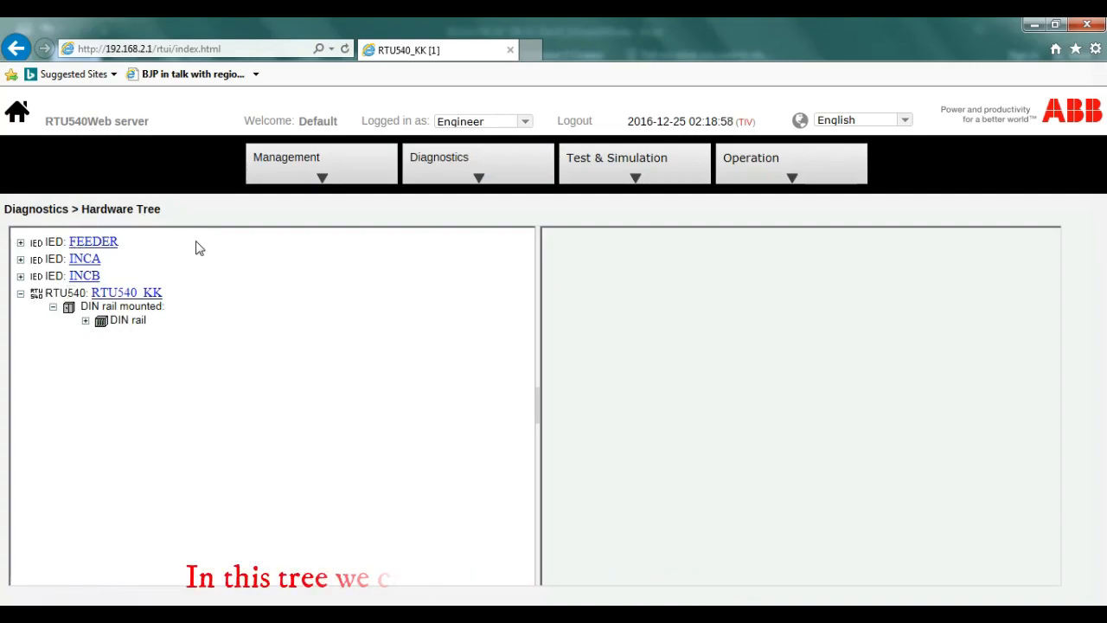
pyautogui.click(108, 295)
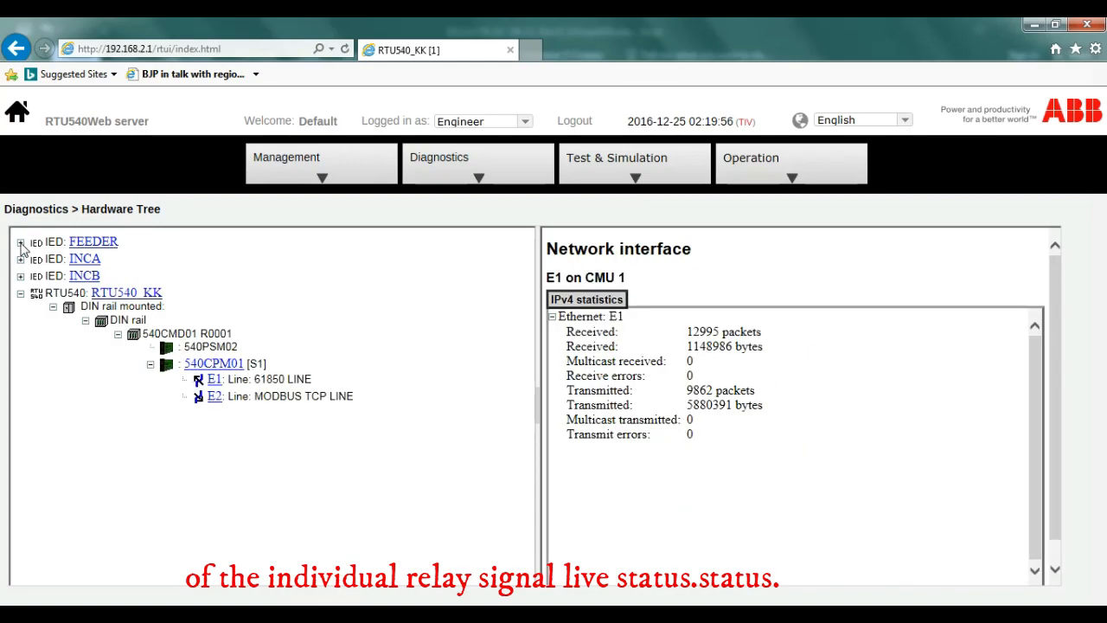
# Expand the FEEDER IED in the hardware tree and view its system signalling and the status and timestamps of SPI points 1 - 20
pyautogui.click(19, 242)
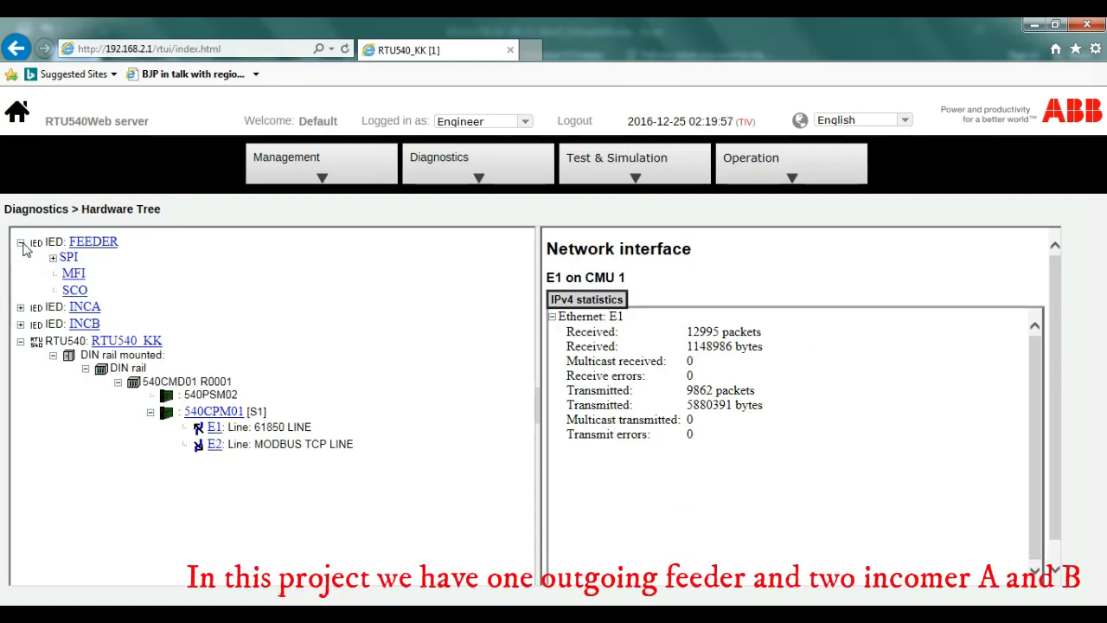
pyautogui.click(95, 242)
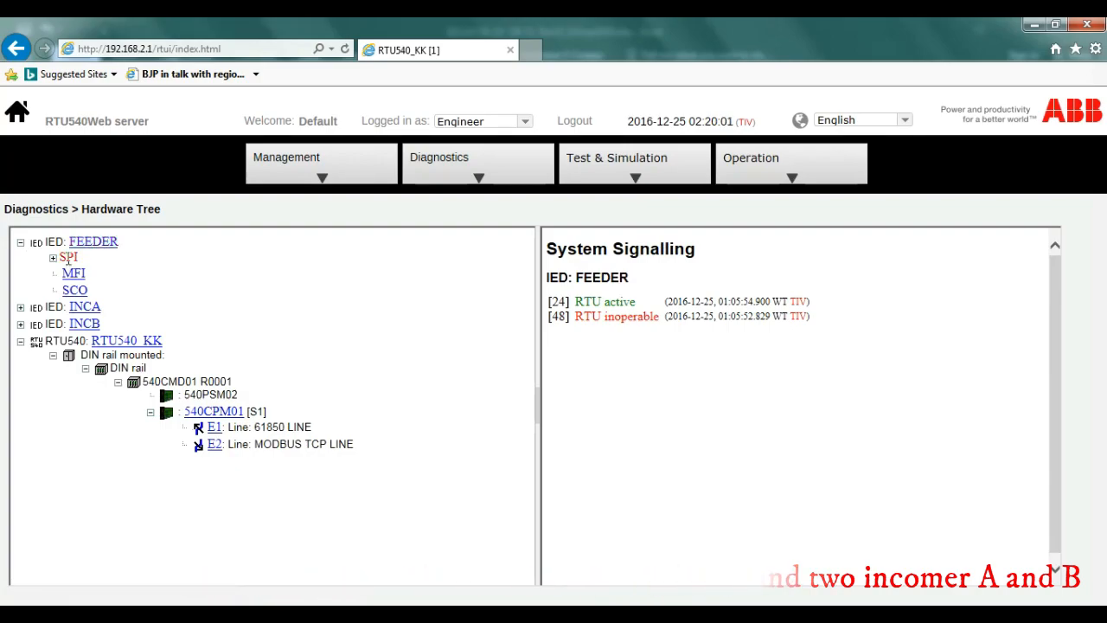
pyautogui.click(53, 259)
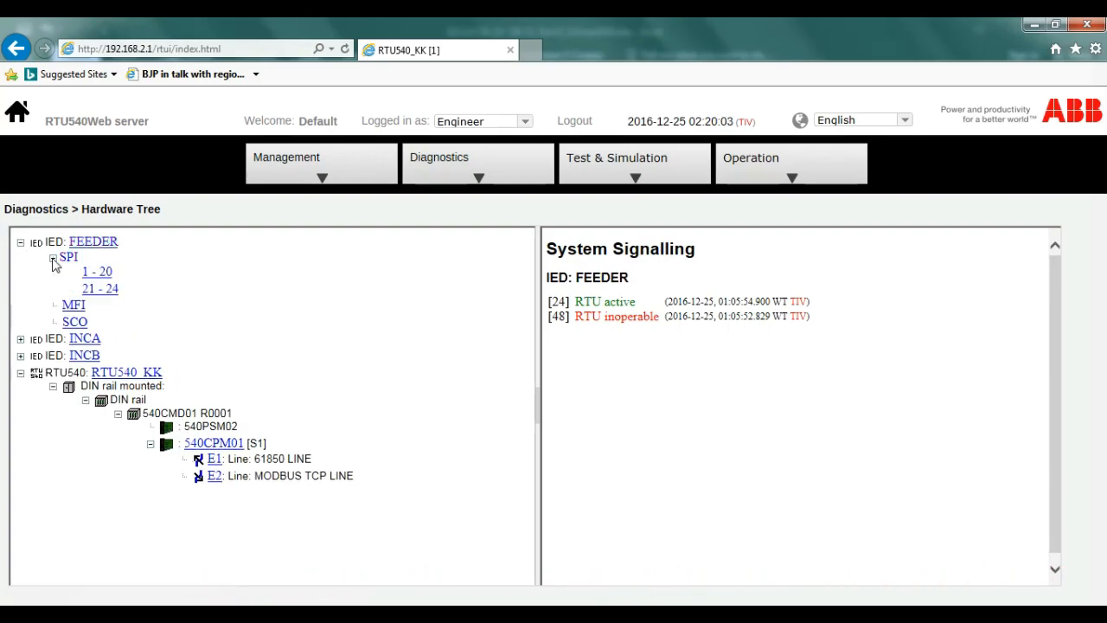
pyautogui.click(100, 273)
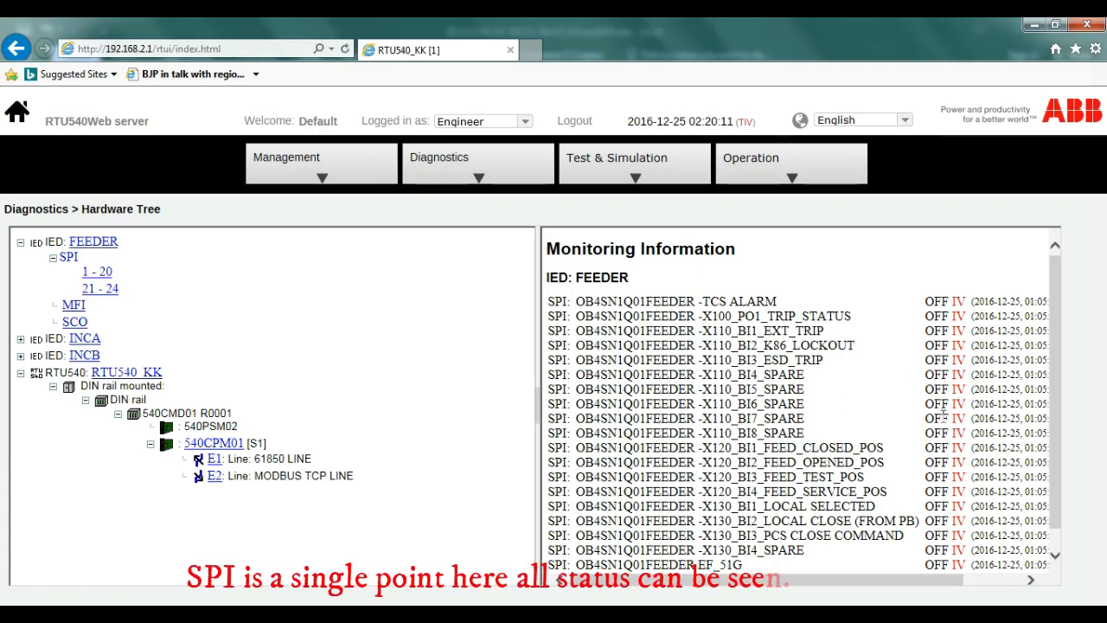
pyautogui.moveTo(920, 578); pyautogui.dragTo(985, 578)
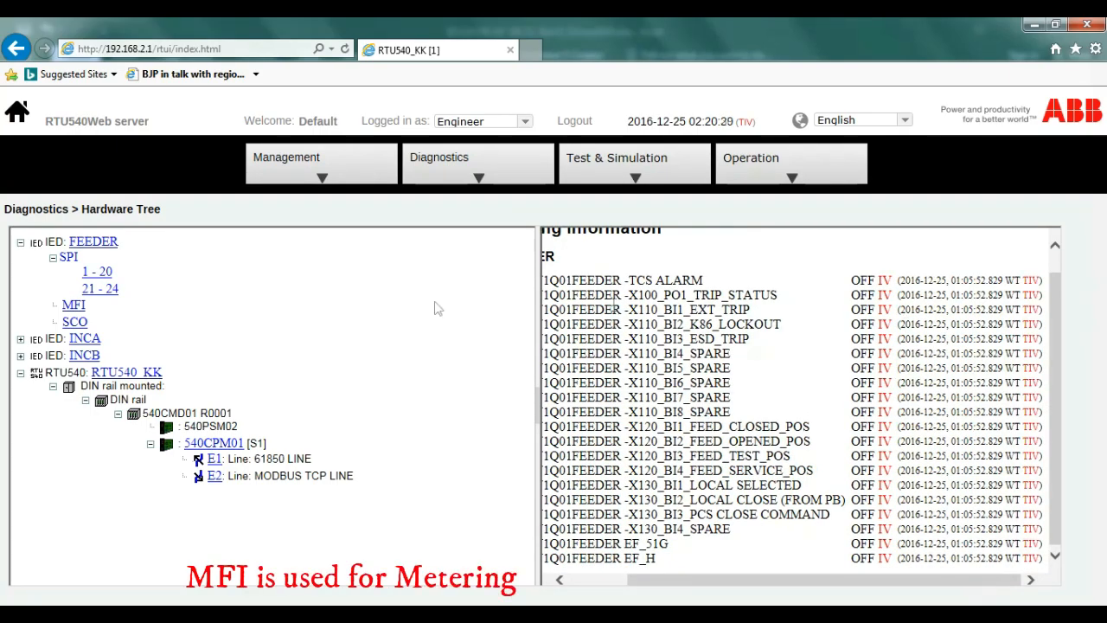
# View the FEEDER IED's MFI metering values and SCO command information, and return to its SPI points 1 - 20
pyautogui.click(76, 306)
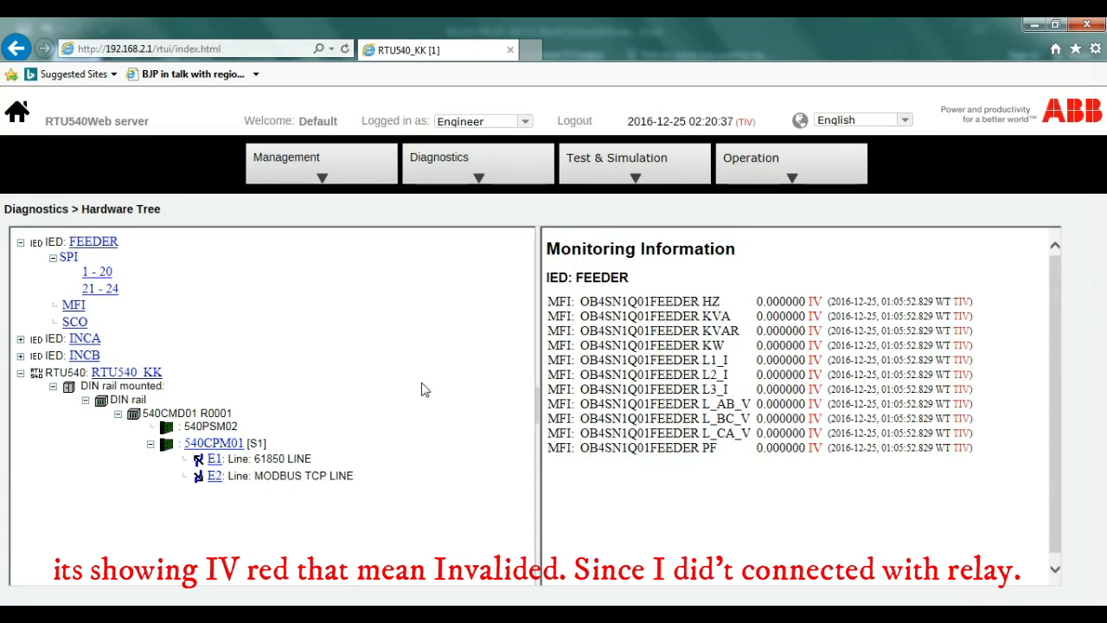
pyautogui.click(74, 323)
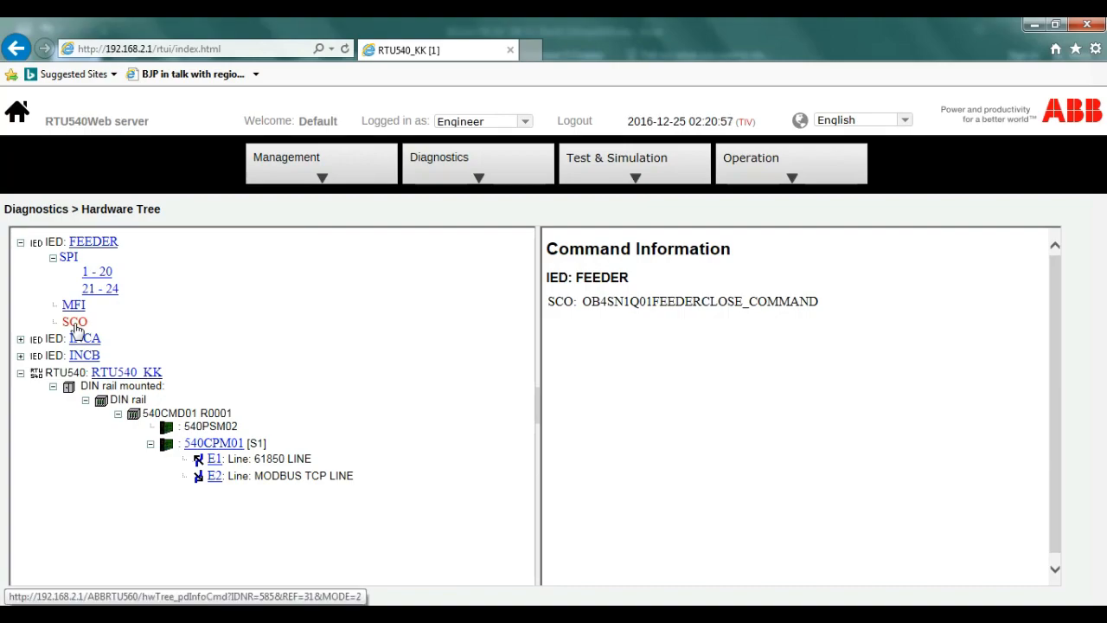
pyautogui.click(95, 273)
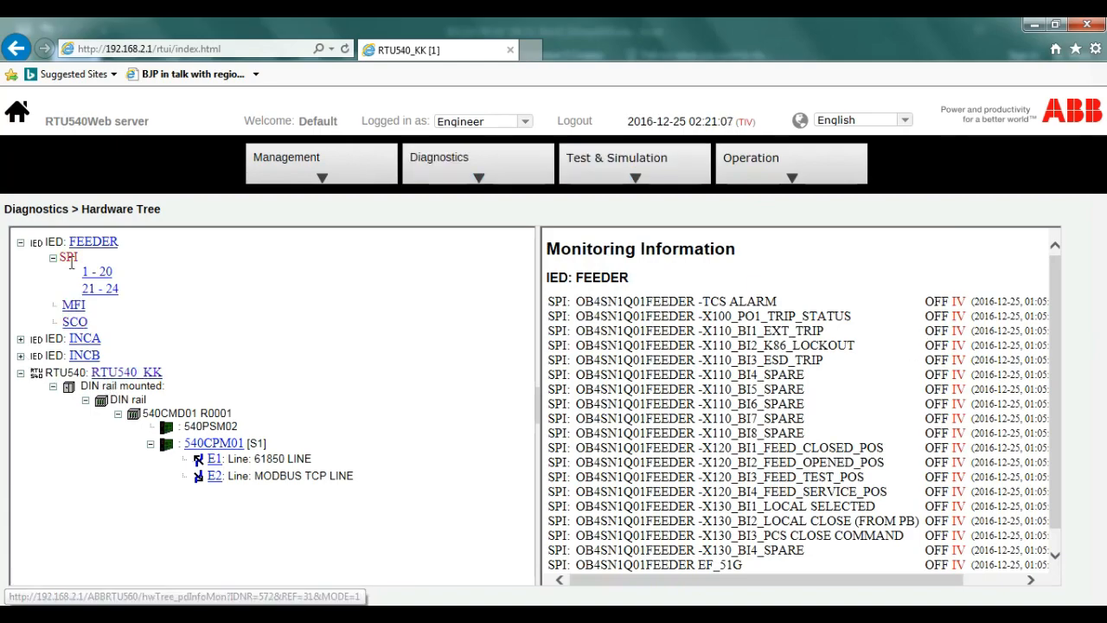
# View the INCB IED's system signalling and expand its branch to show the SPI, MFI and SCO entries
pyautogui.click(88, 364)
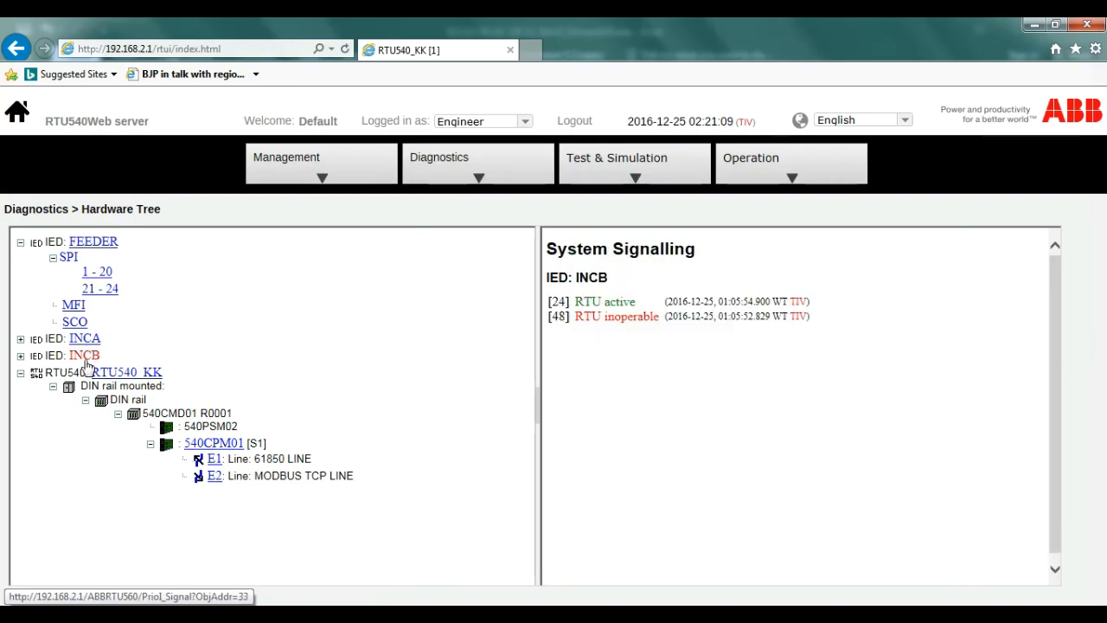
pyautogui.click(19, 357)
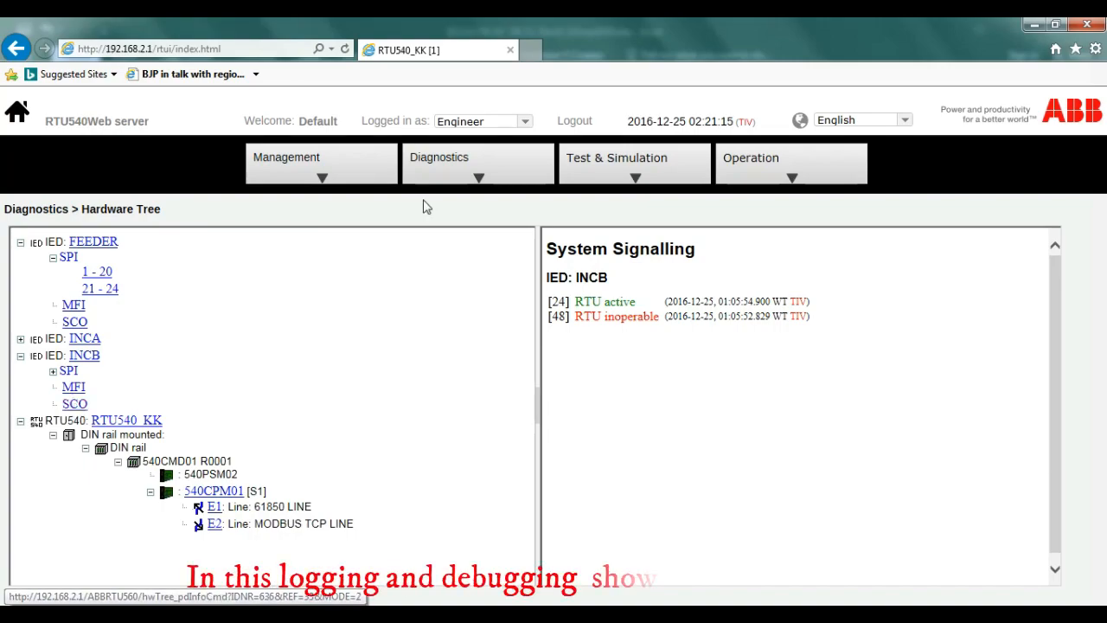
# Activate the signal test mode on the Logging and debugging page of Test & Simulation
pyautogui.moveTo(481, 173)
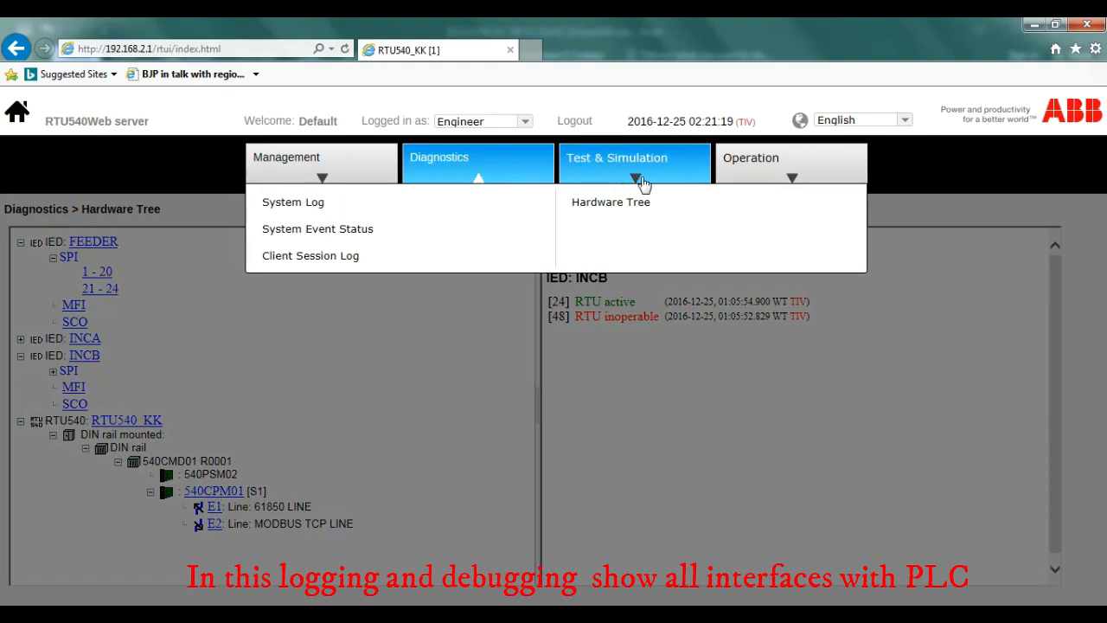
pyautogui.moveTo(643, 183)
pyautogui.click(465, 211)
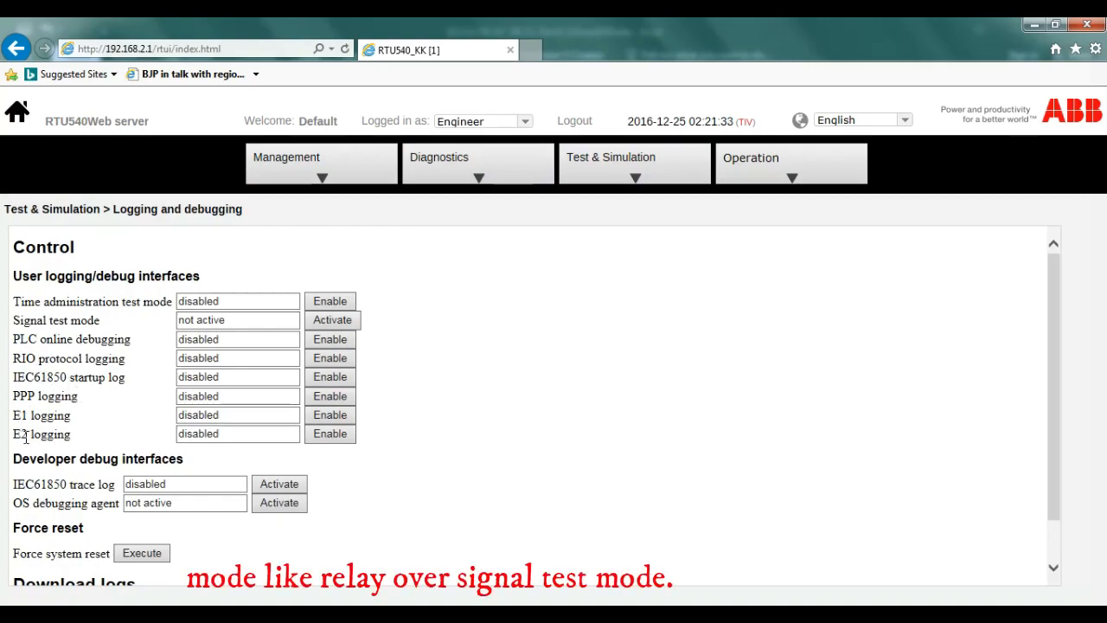
pyautogui.scroll(-1, 26, 436)
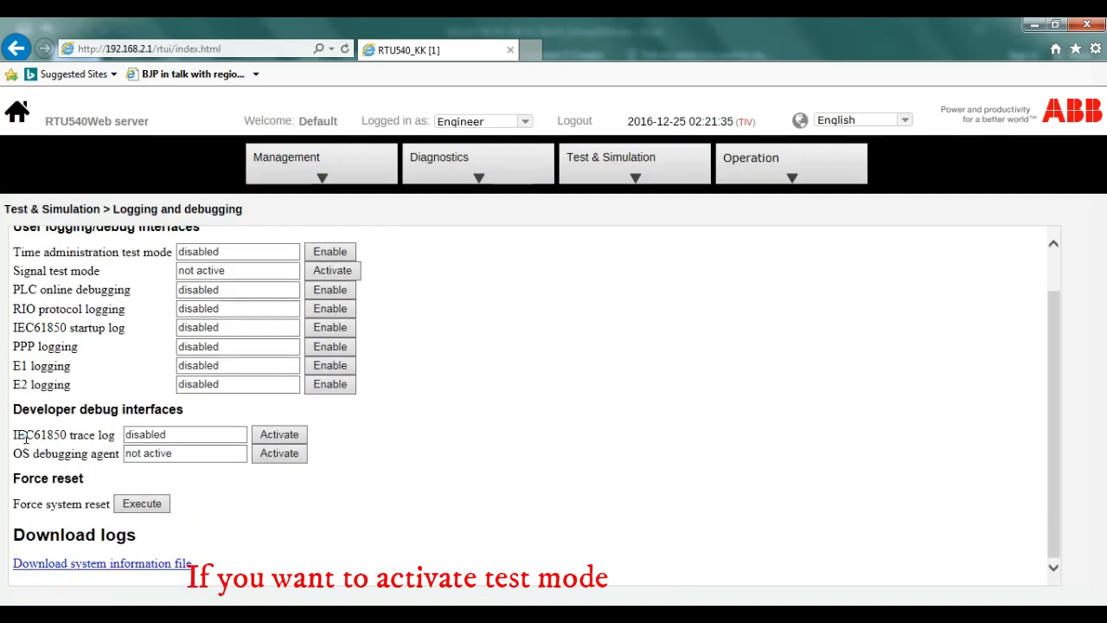
pyautogui.scroll(1, 294, 359)
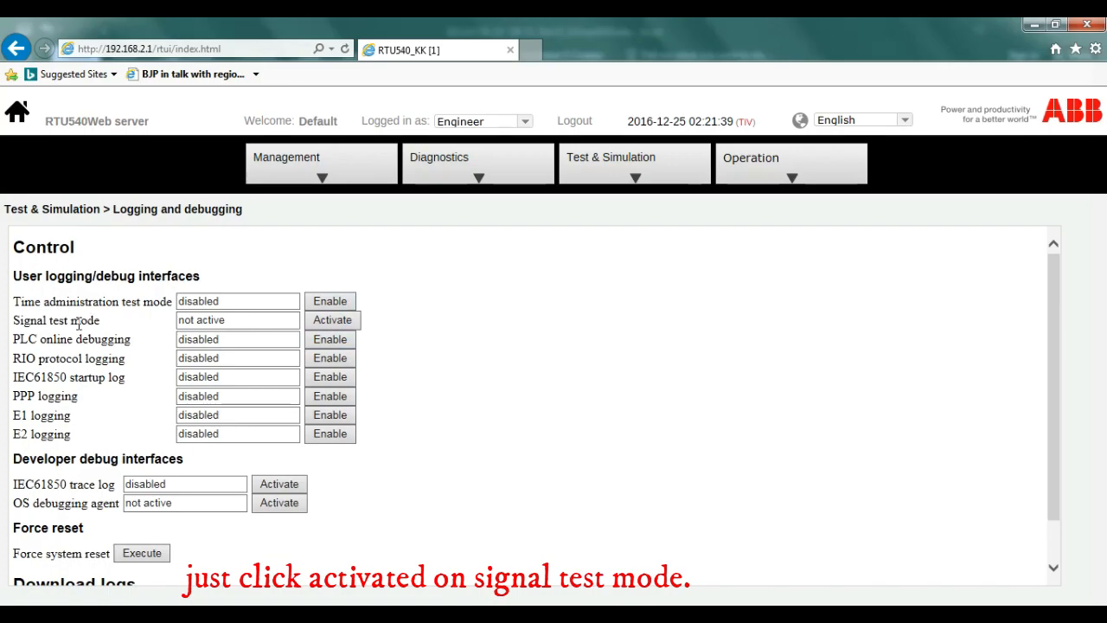
pyautogui.click(314, 326)
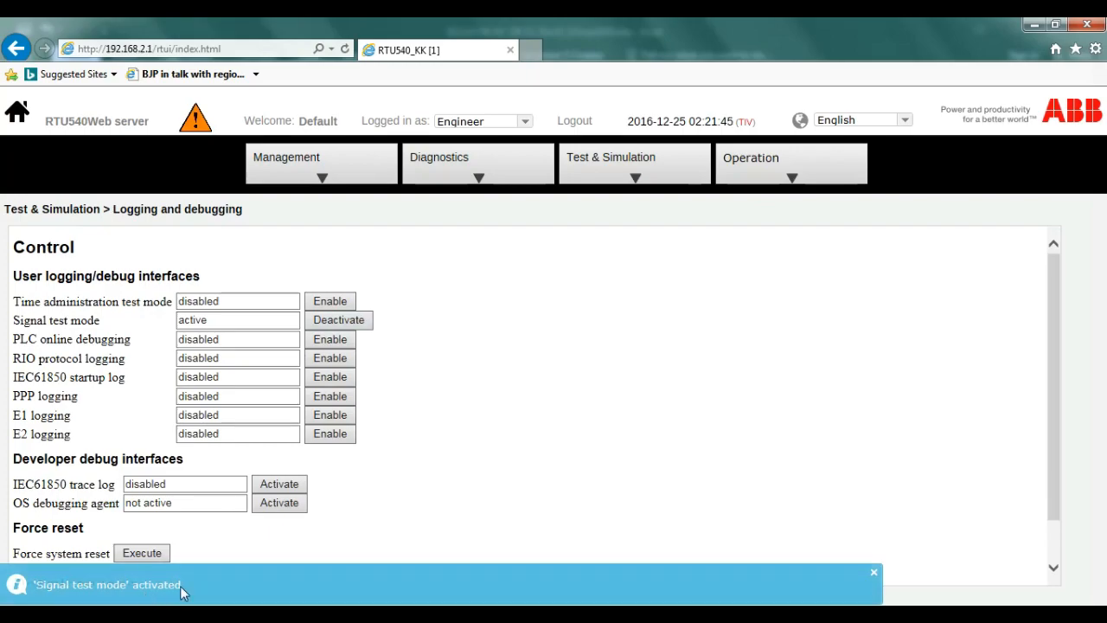
# Open the Input and Output page of Test & Simulation and look over the list of RTU signals
pyautogui.click(598, 170)
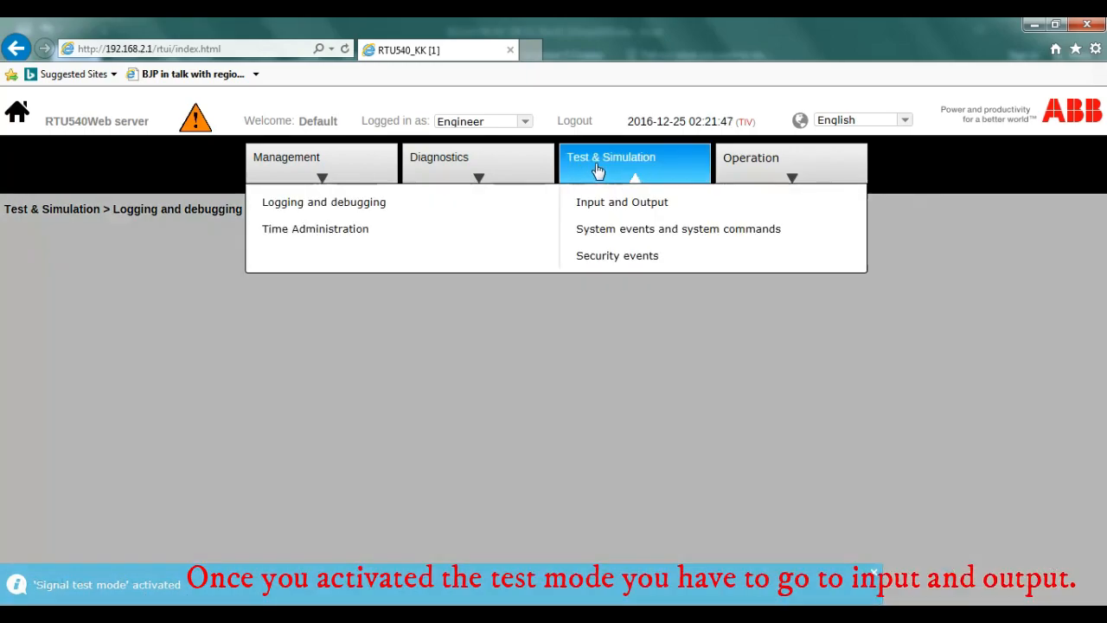
pyautogui.click(601, 201)
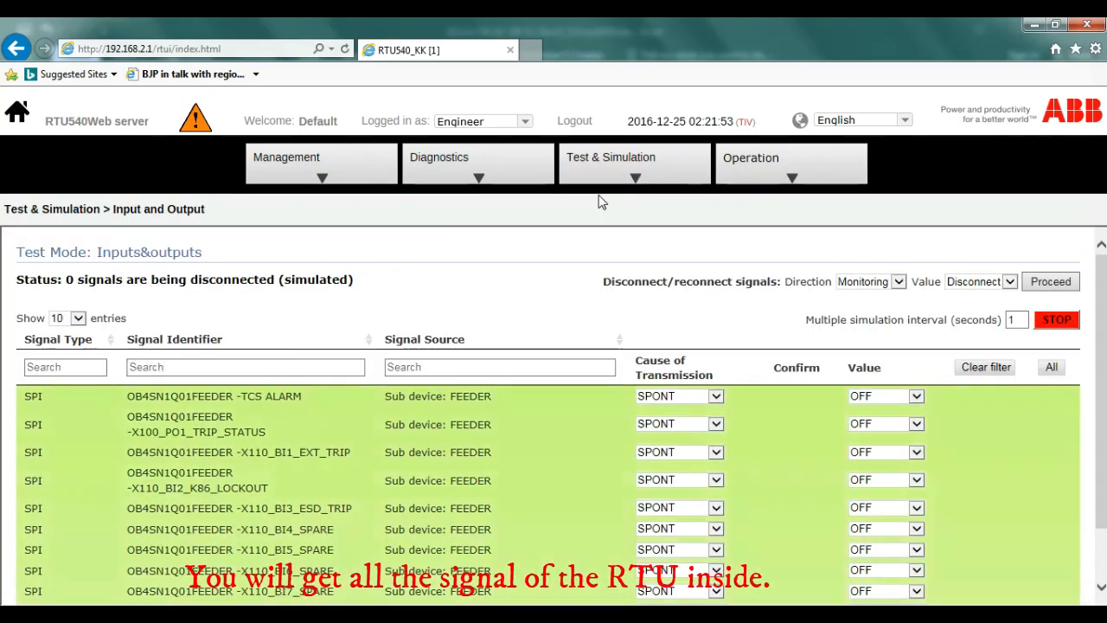
pyautogui.scroll(-2, 525, 482)
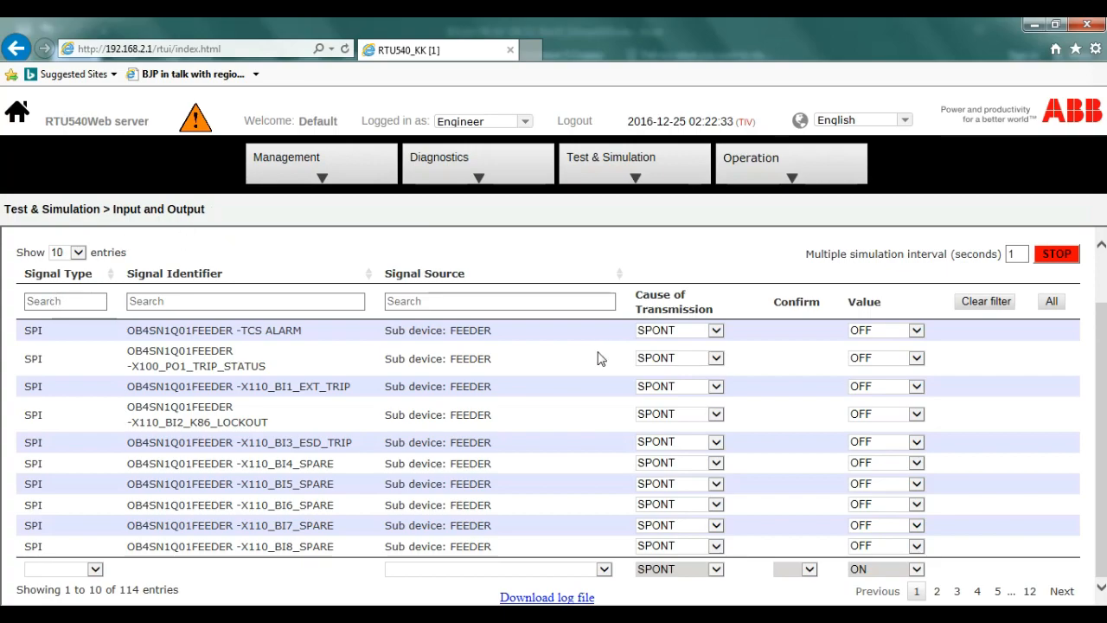
# Demonstrate simulating the FEEDER's TCS ALARM signal by switching its value to ON and back to OFF twice
pyautogui.click(915, 333)
pyautogui.click(913, 319)
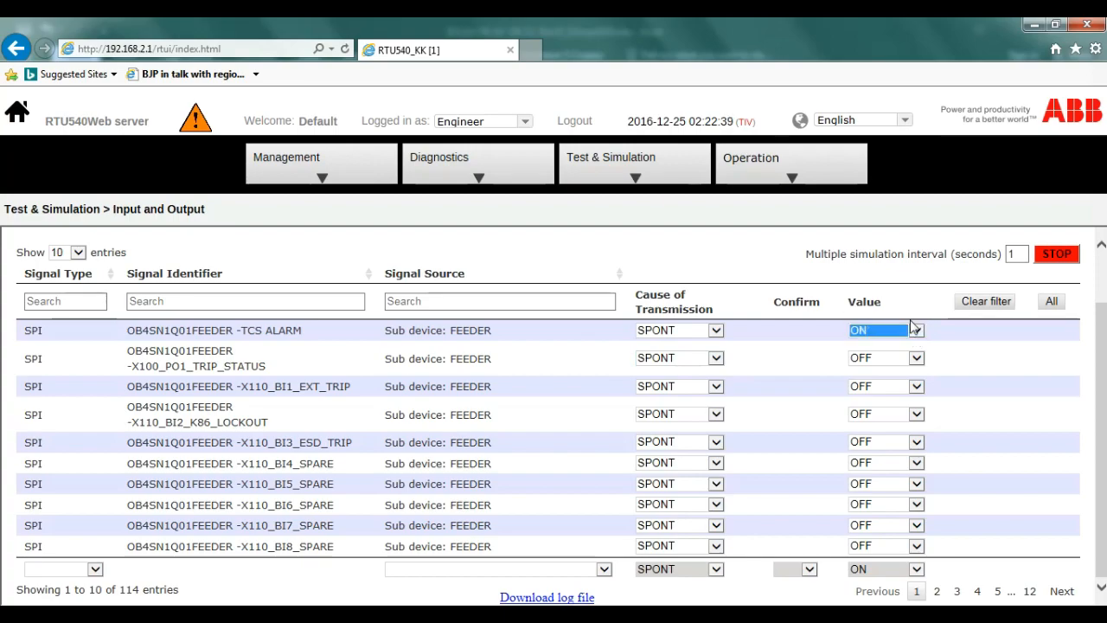
pyautogui.click(914, 333)
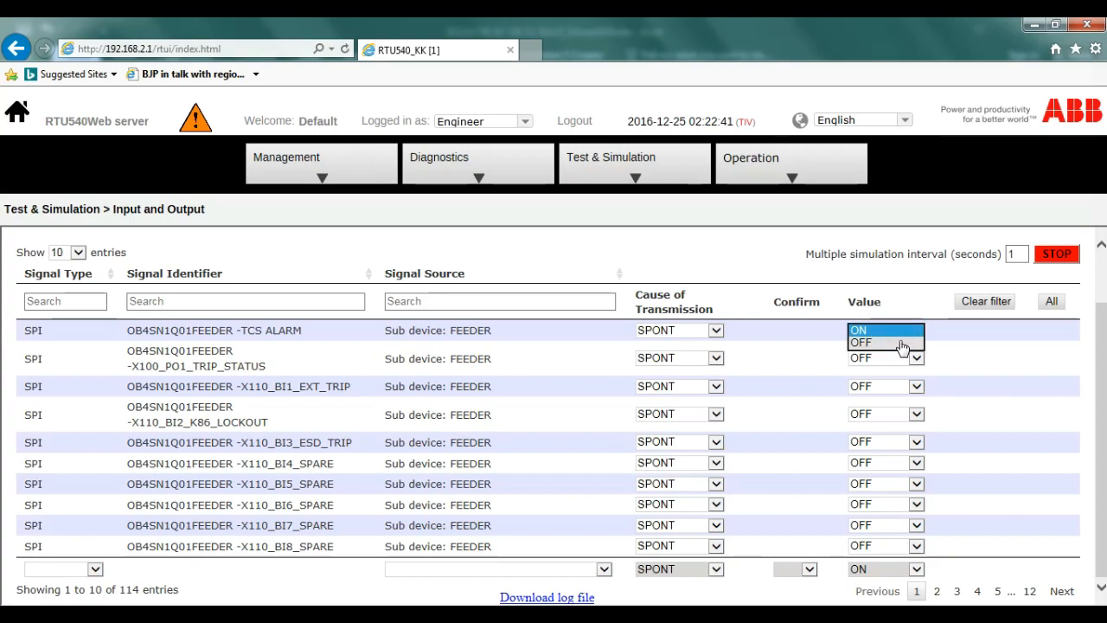
pyautogui.click(902, 342)
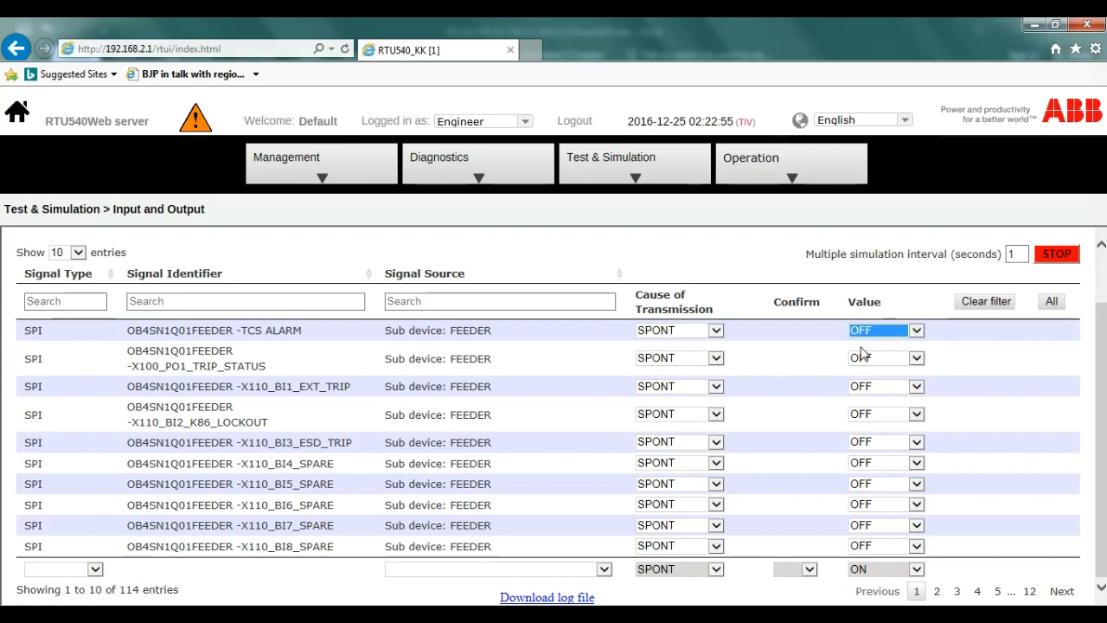
pyautogui.click(862, 330)
pyautogui.click(863, 319)
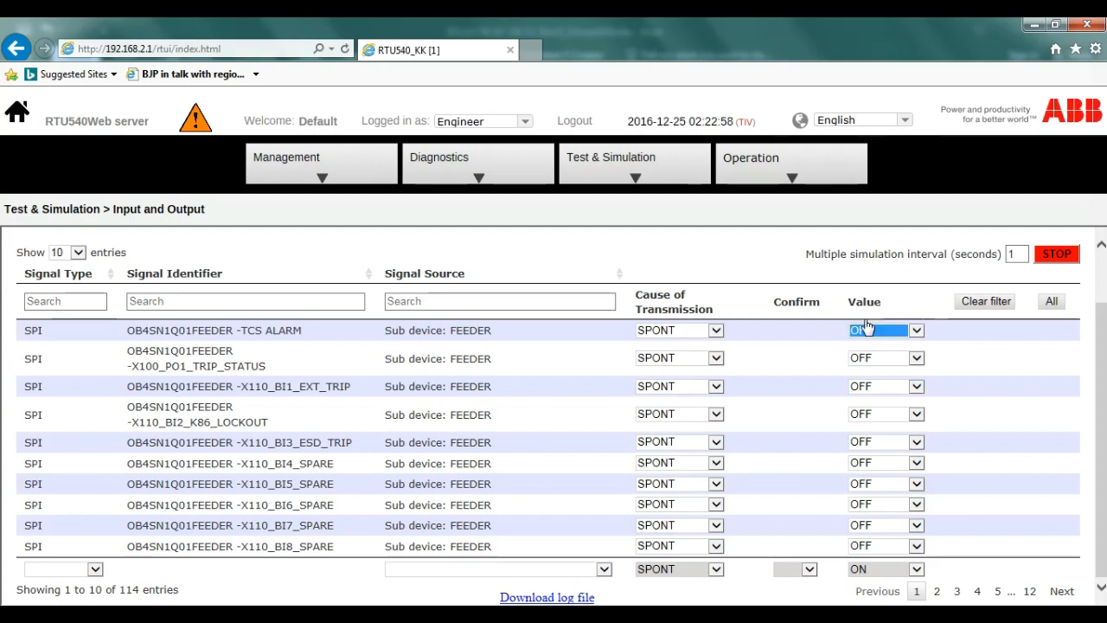
pyautogui.click(1024, 336)
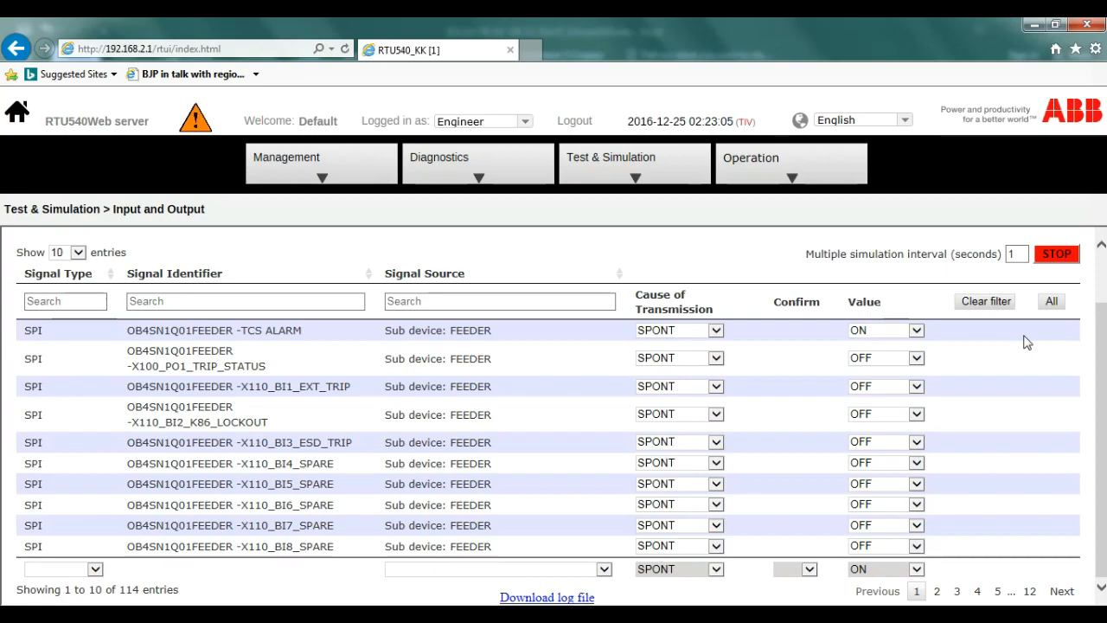
pyautogui.click(910, 333)
pyautogui.click(896, 342)
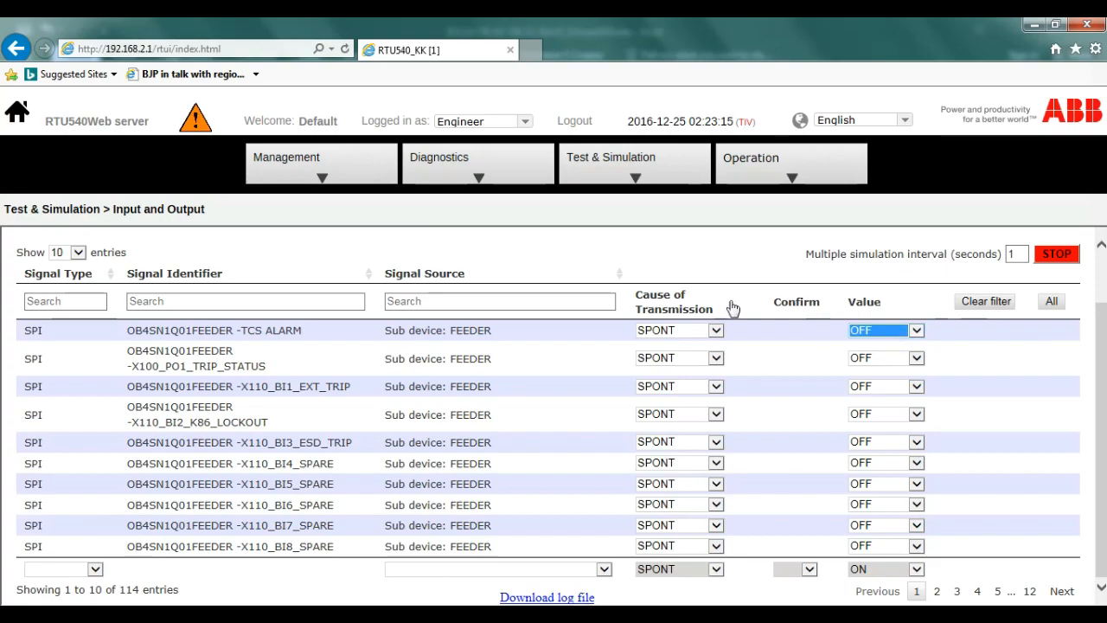
# Look at the Cause of Transmission options for the FEEDER's TCS ALARM signal, keeping SPONT
pyautogui.click(716, 337)
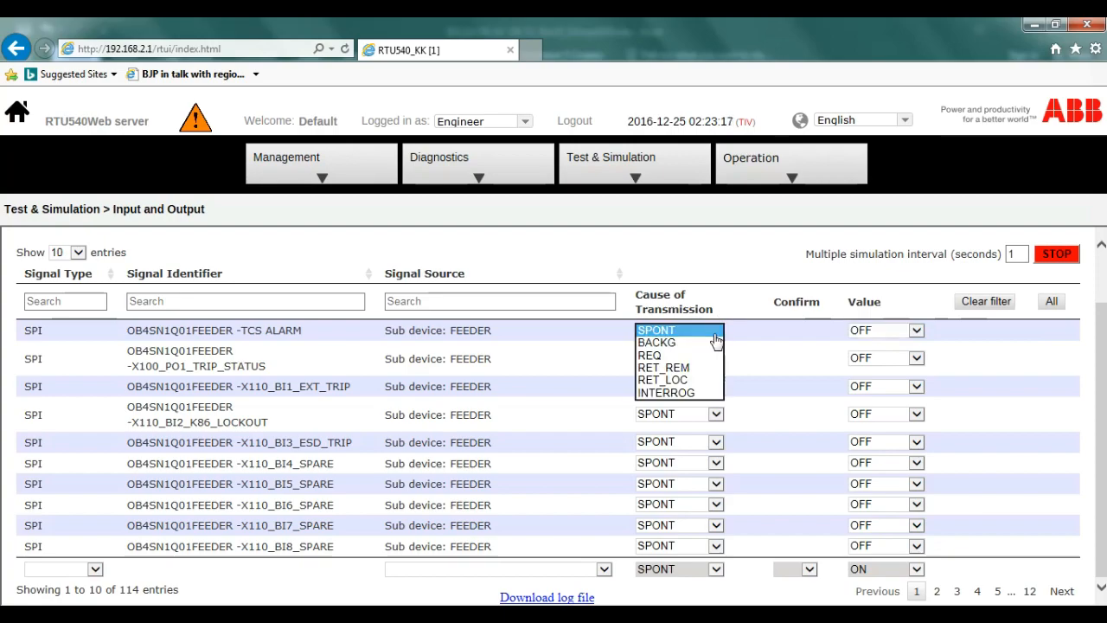
pyautogui.click(715, 334)
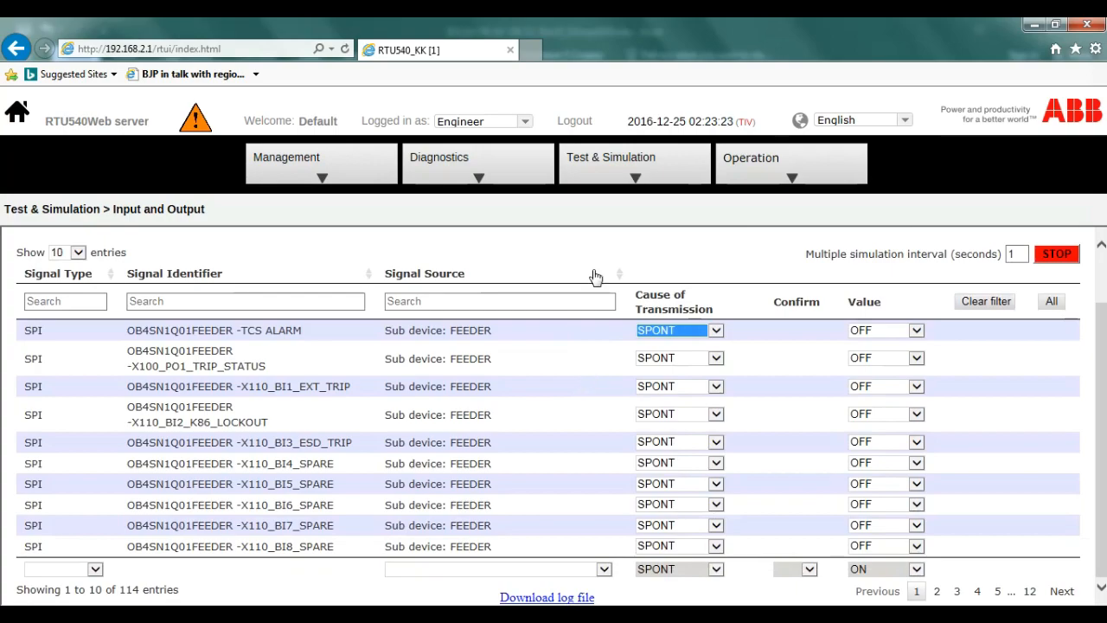
# Bring up the list of available Test & Simulation pages
pyautogui.click(612, 179)
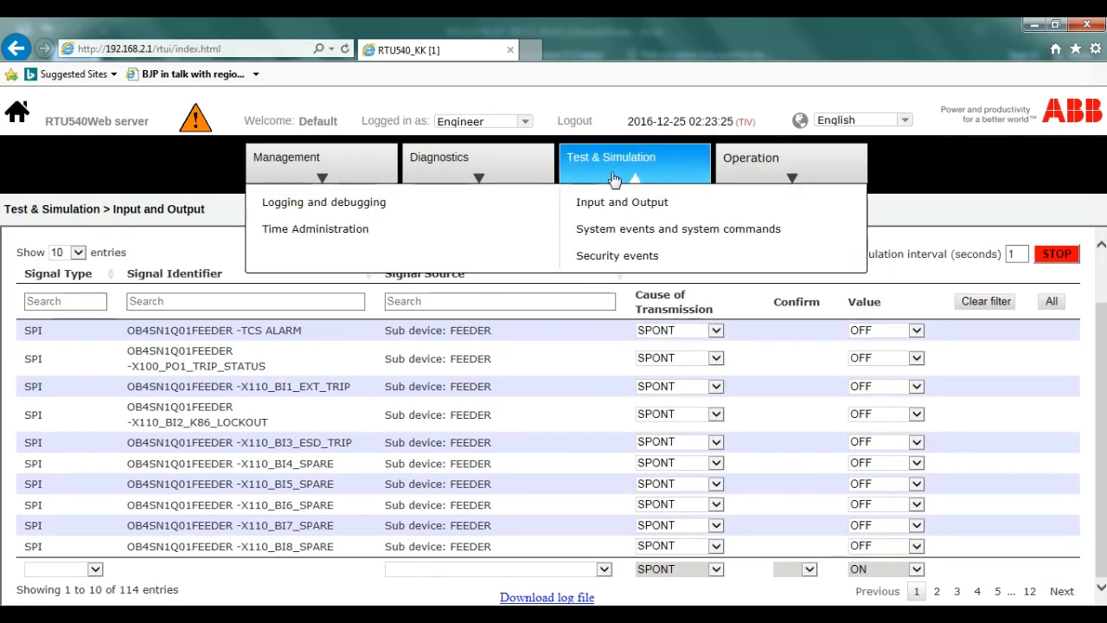